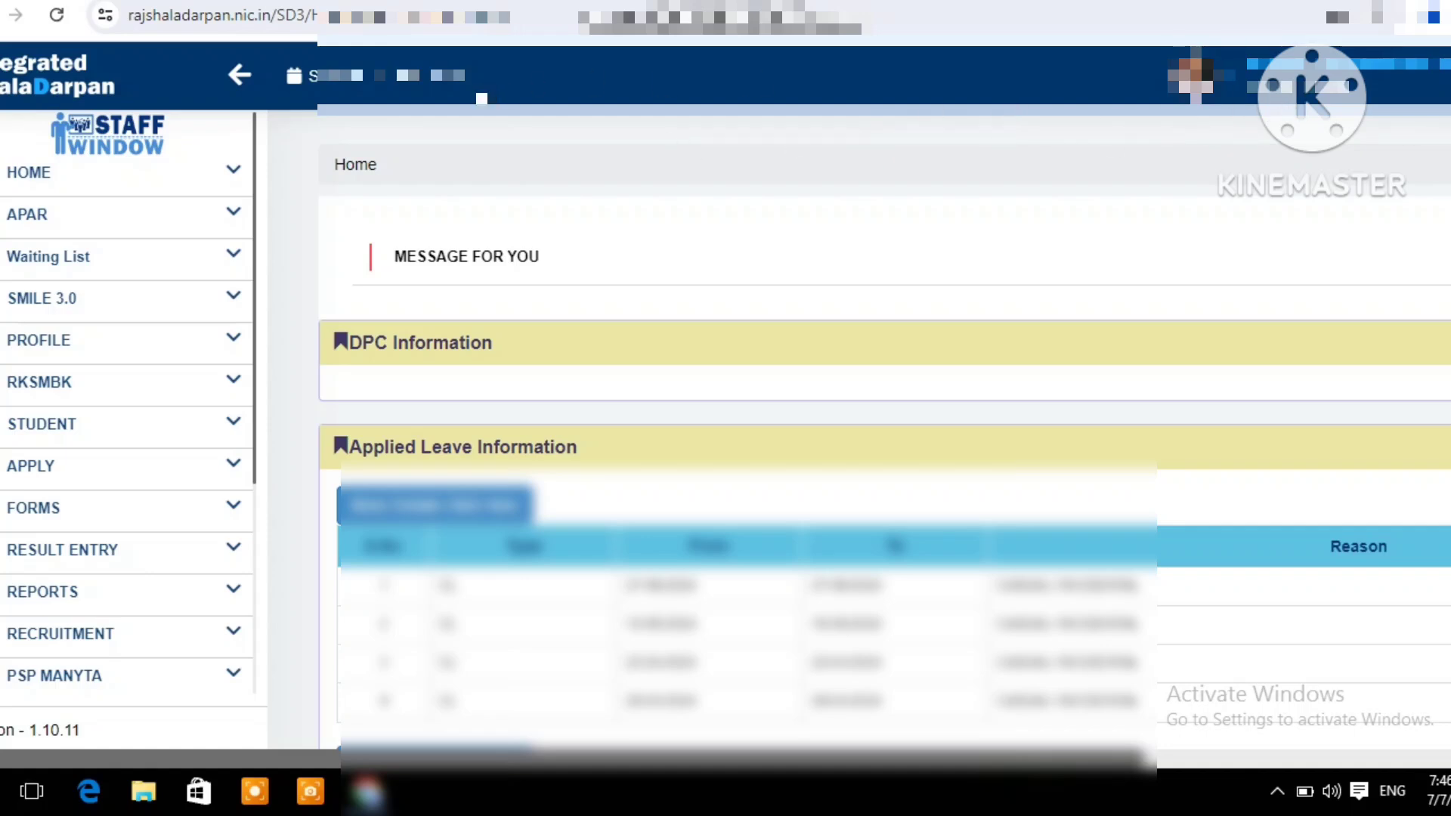
Open the APAR dashboard for the 2023-24 session
{"action": "left_click", "coordinate": [193, 218]}
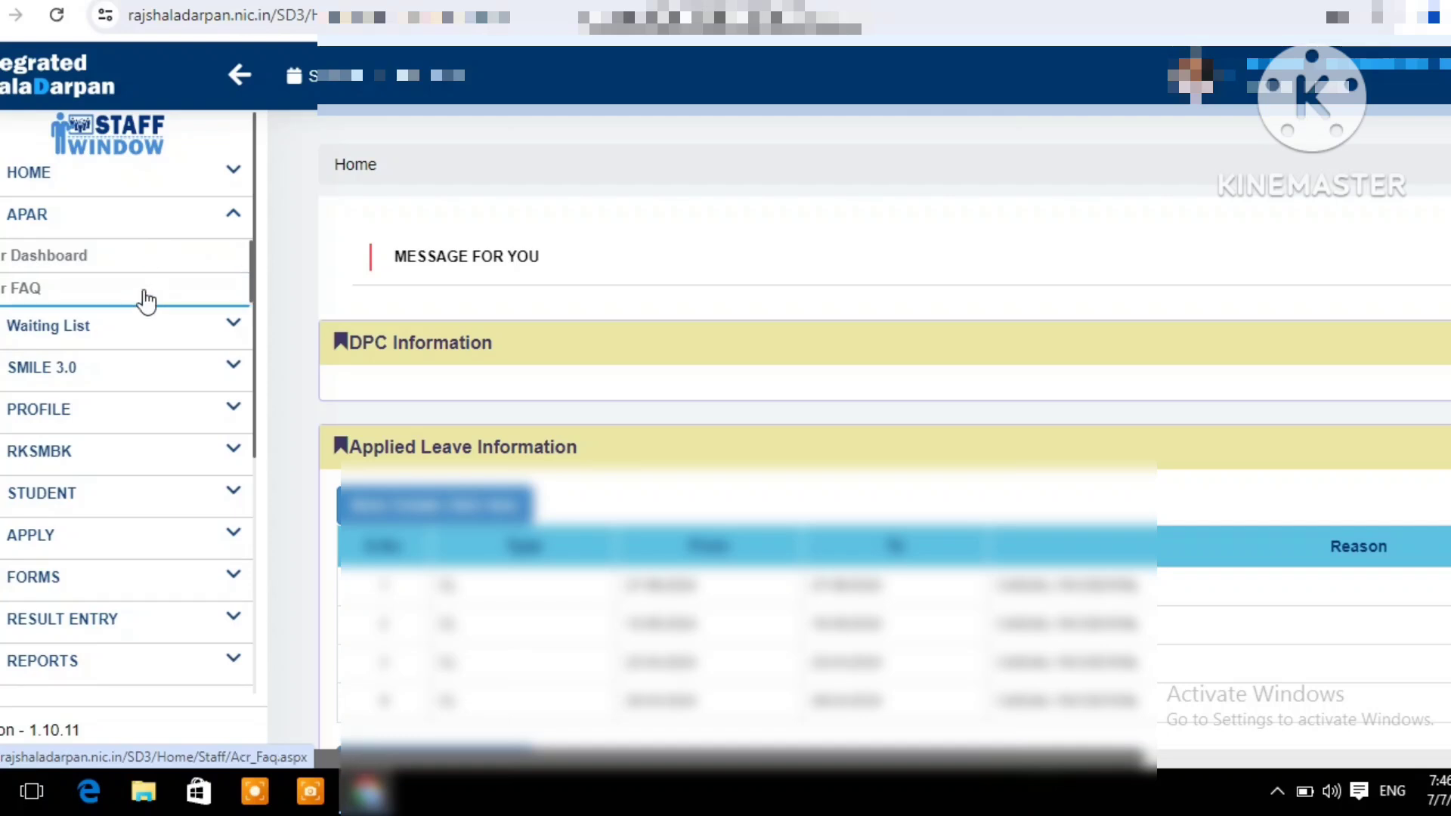
{"action": "left_click", "coordinate": [139, 257]}
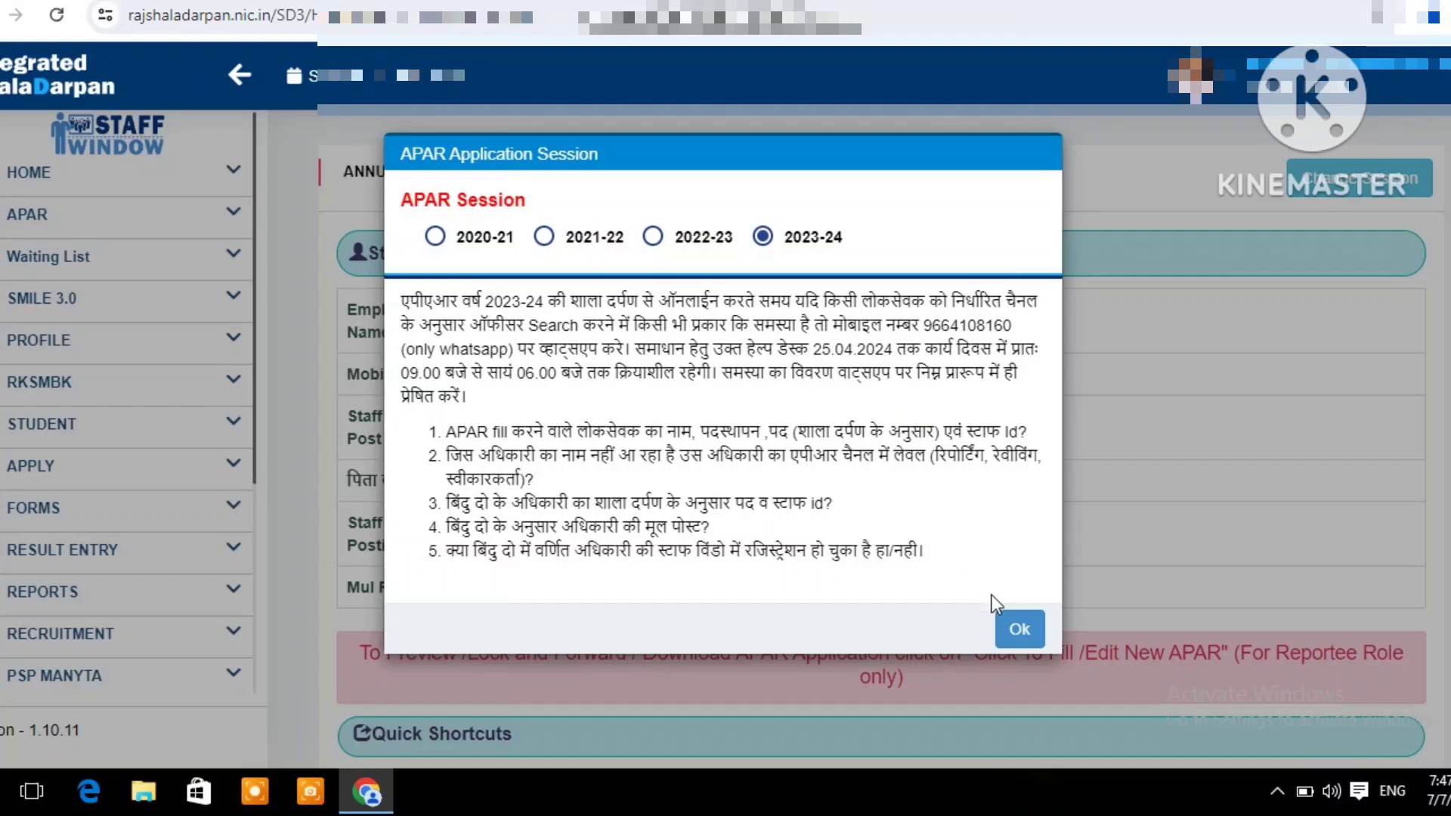
{"action": "left_click", "coordinate": [1018, 631]}
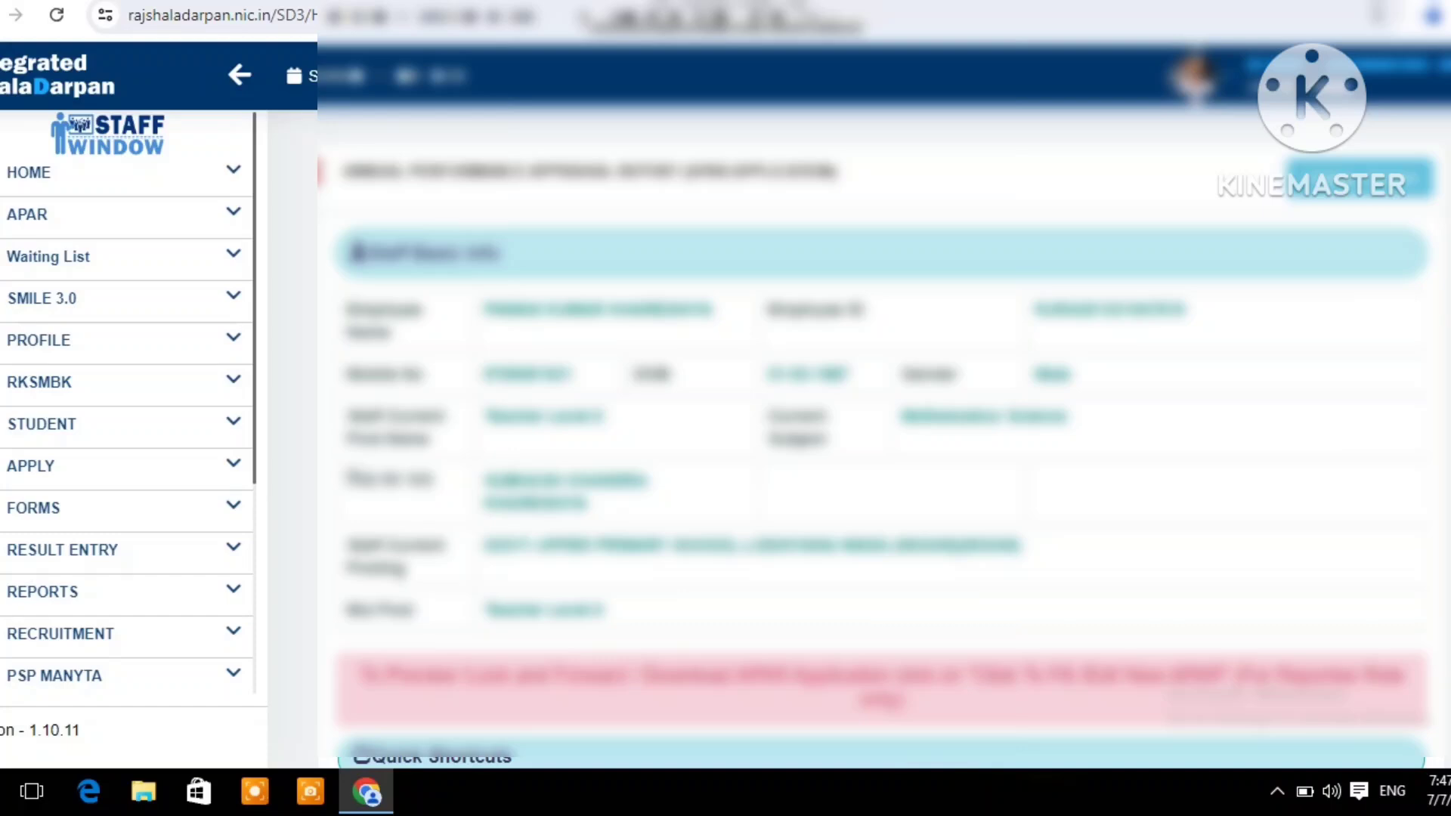
Start filling a new APAR and set the employee type to तृतीय एवं द्वितीय श्रेणी श्रृंखला के शैक्षिक कार्मिक
{"action": "scroll", "coordinate": [876, 454], "scroll_direction": "down", "scroll_amount": 1}
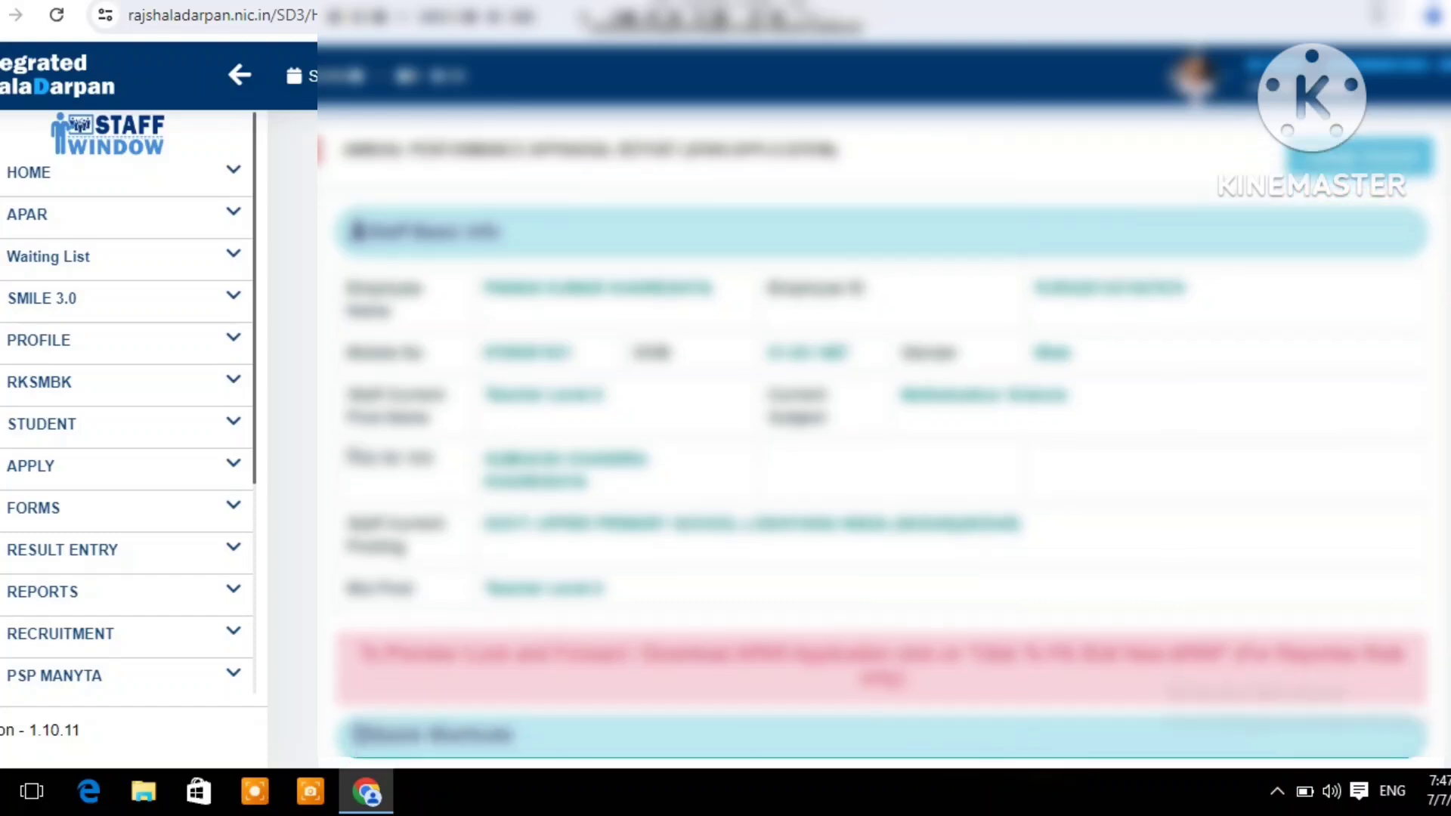
{"action": "scroll", "coordinate": [876, 454], "scroll_direction": "down", "scroll_amount": 3}
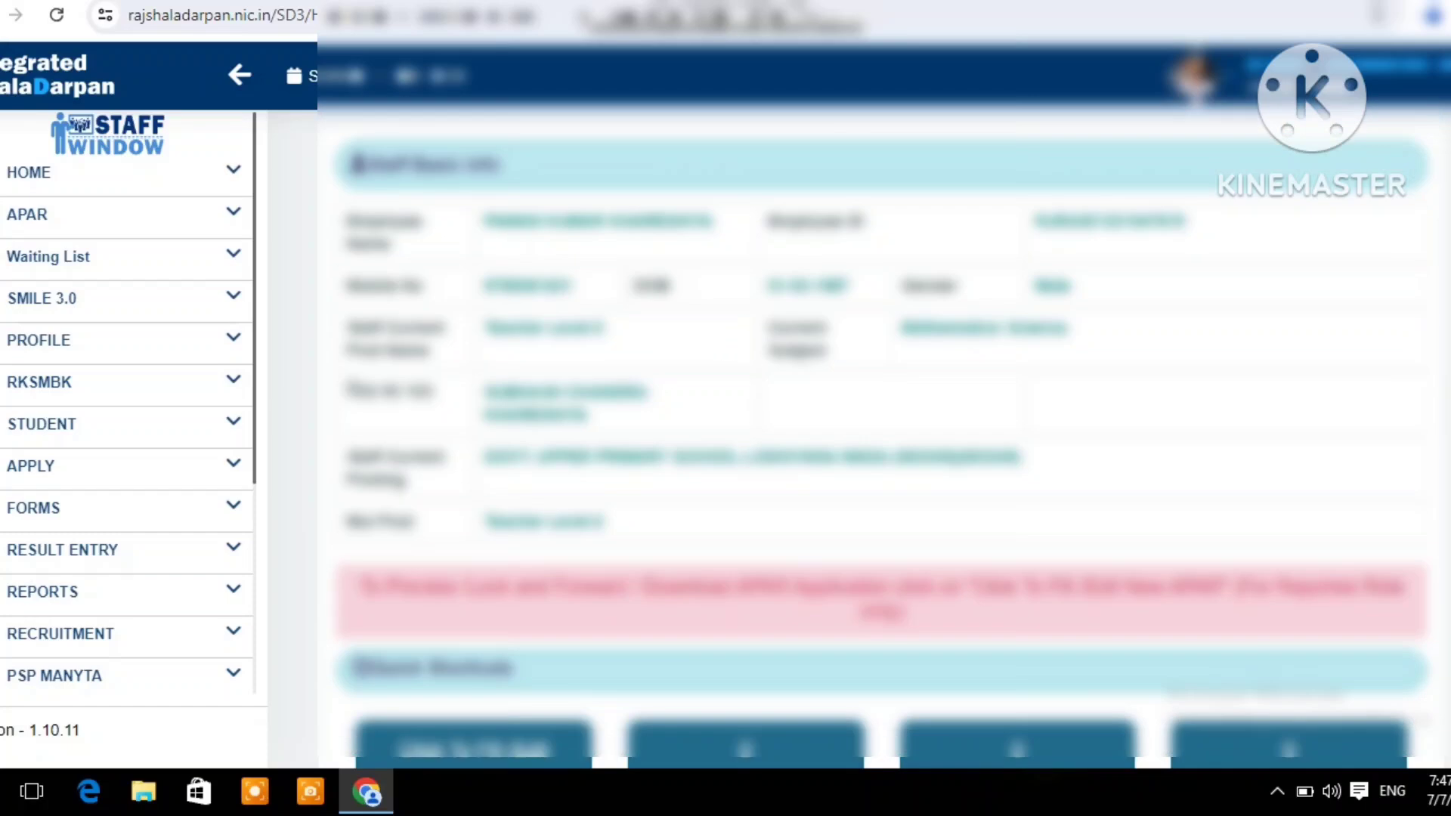
{"action": "scroll", "coordinate": [877, 453], "scroll_direction": "down", "scroll_amount": 4}
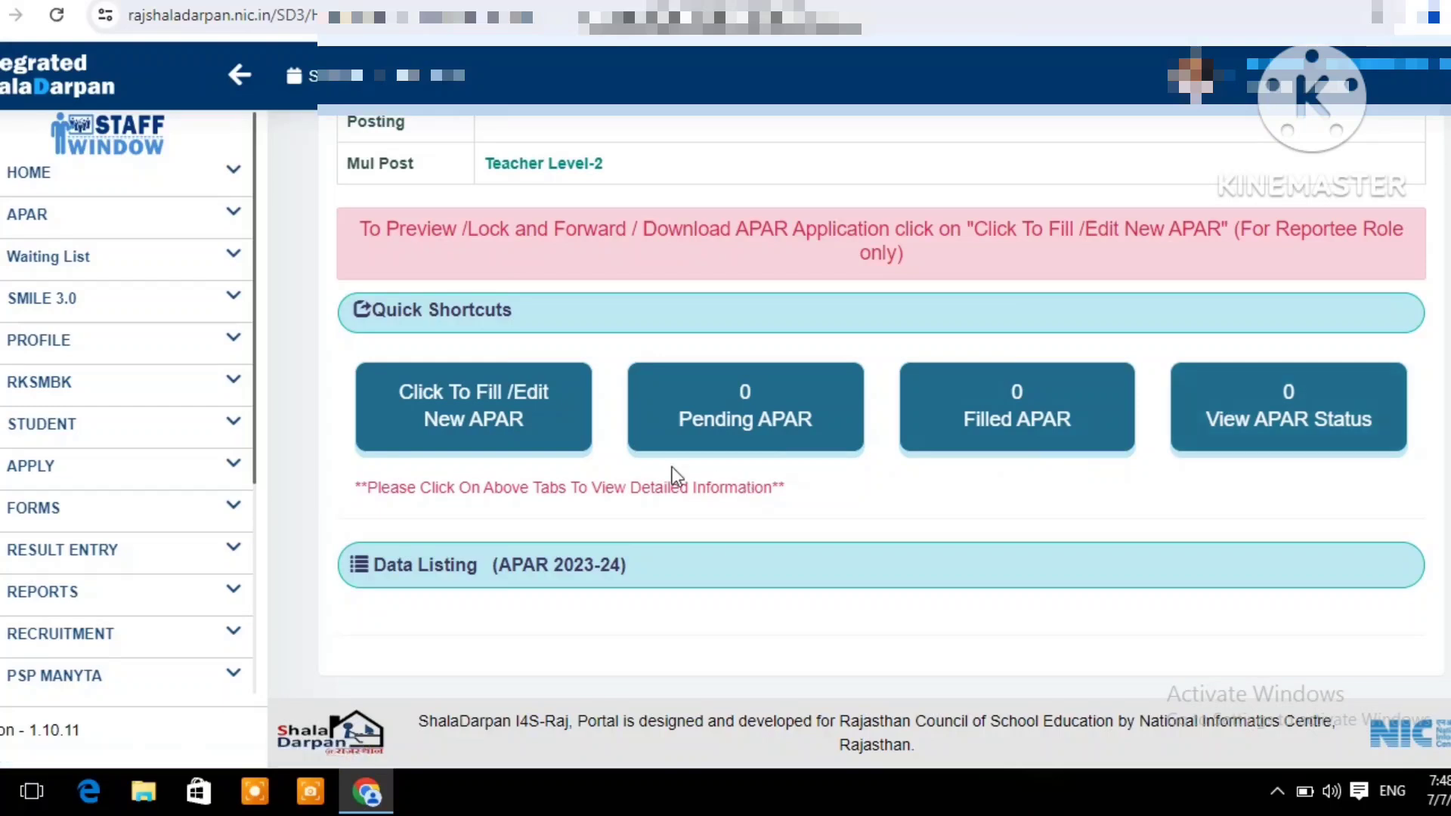
{"action": "left_click", "coordinate": [472, 423]}
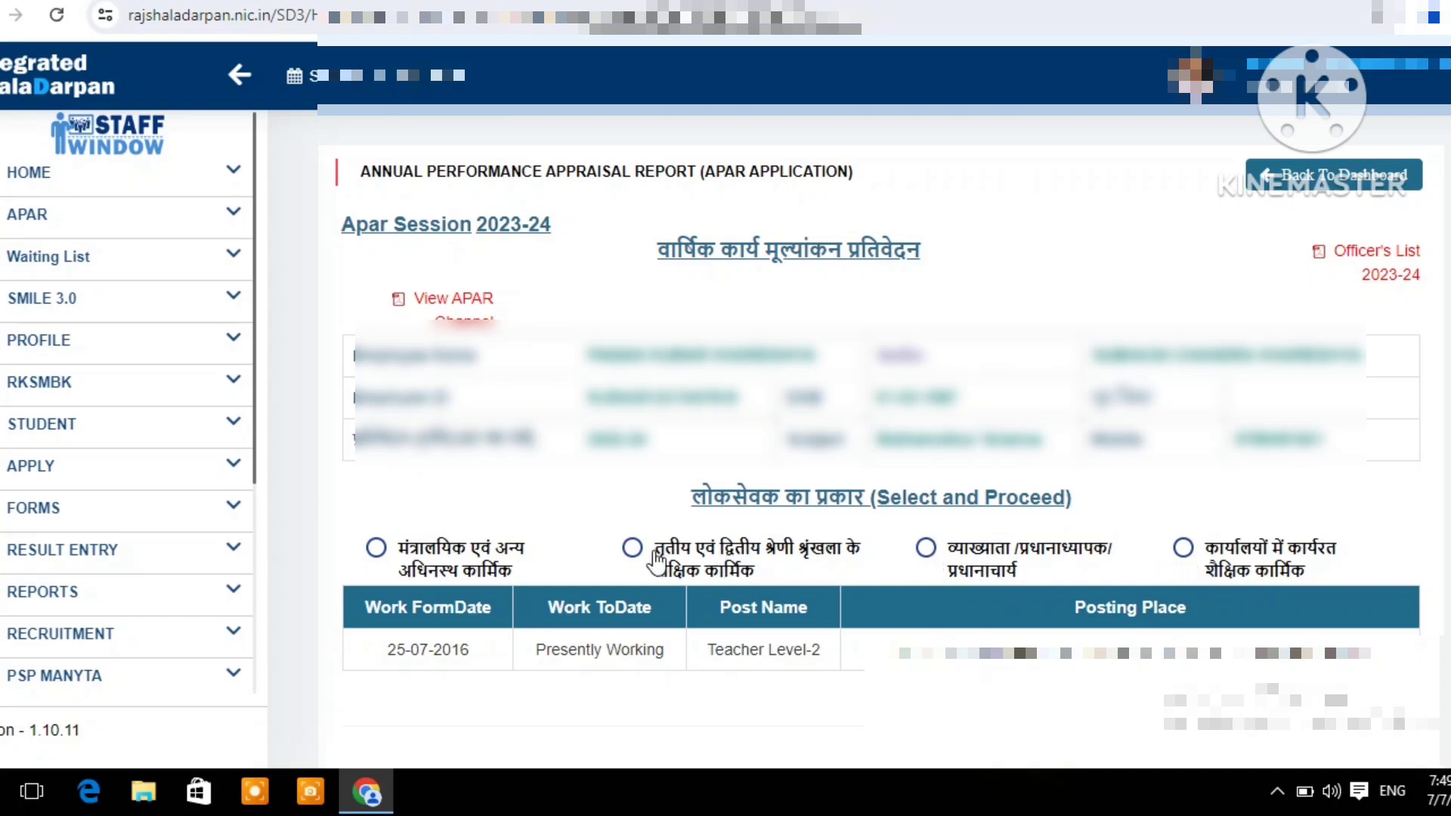
{"action": "left_click", "coordinate": [632, 549]}
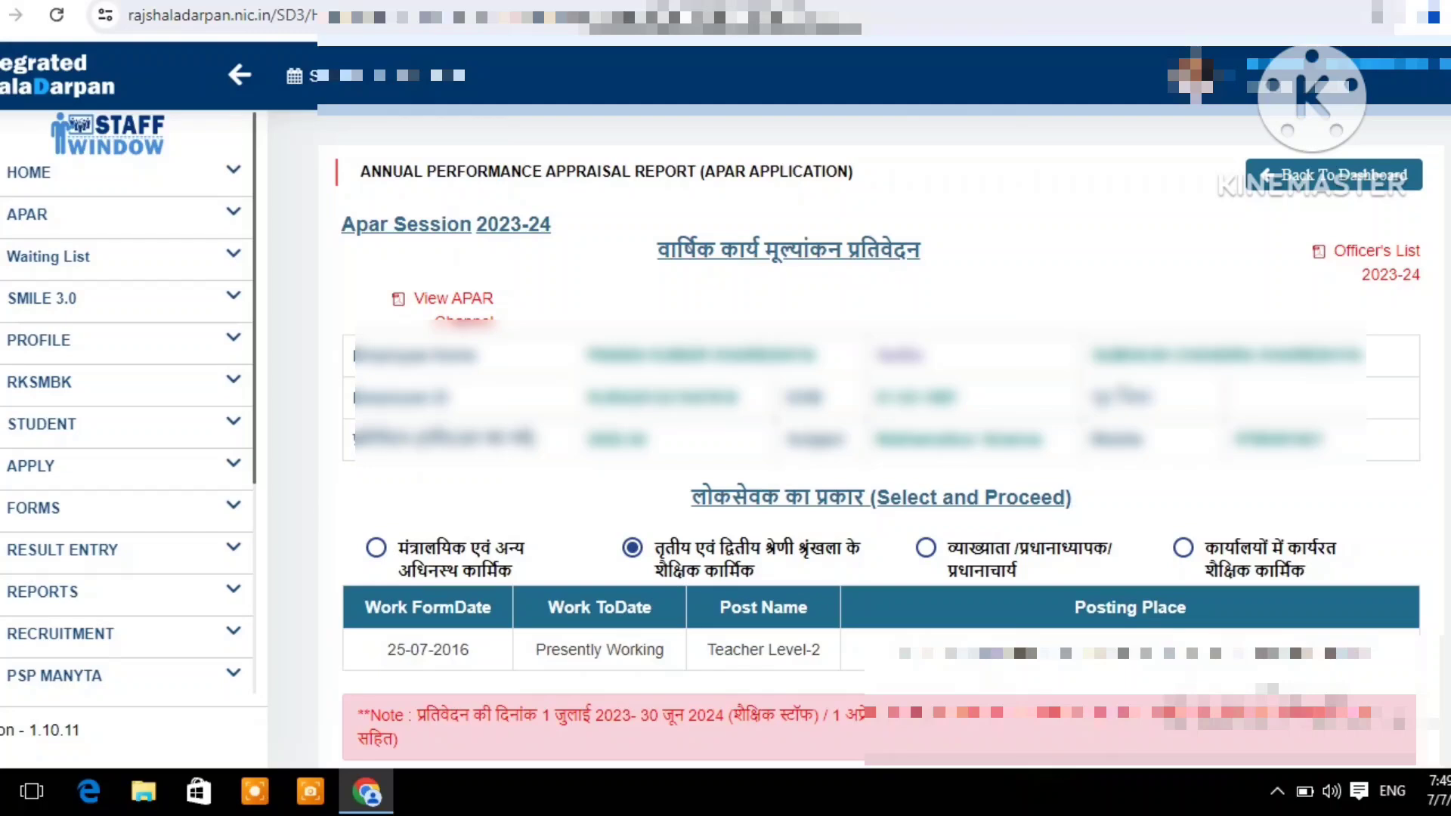
Fill in the period row from 01/07/2023 to 30/06/2024 with APAR option, form type, Teacher Level-2 post and posting place, and create the APAR application
{"action": "scroll", "coordinate": [881, 446], "scroll_direction": "down", "scroll_amount": 2}
{"action": "scroll", "coordinate": [1407, 690], "scroll_direction": "down", "scroll_amount": 3}
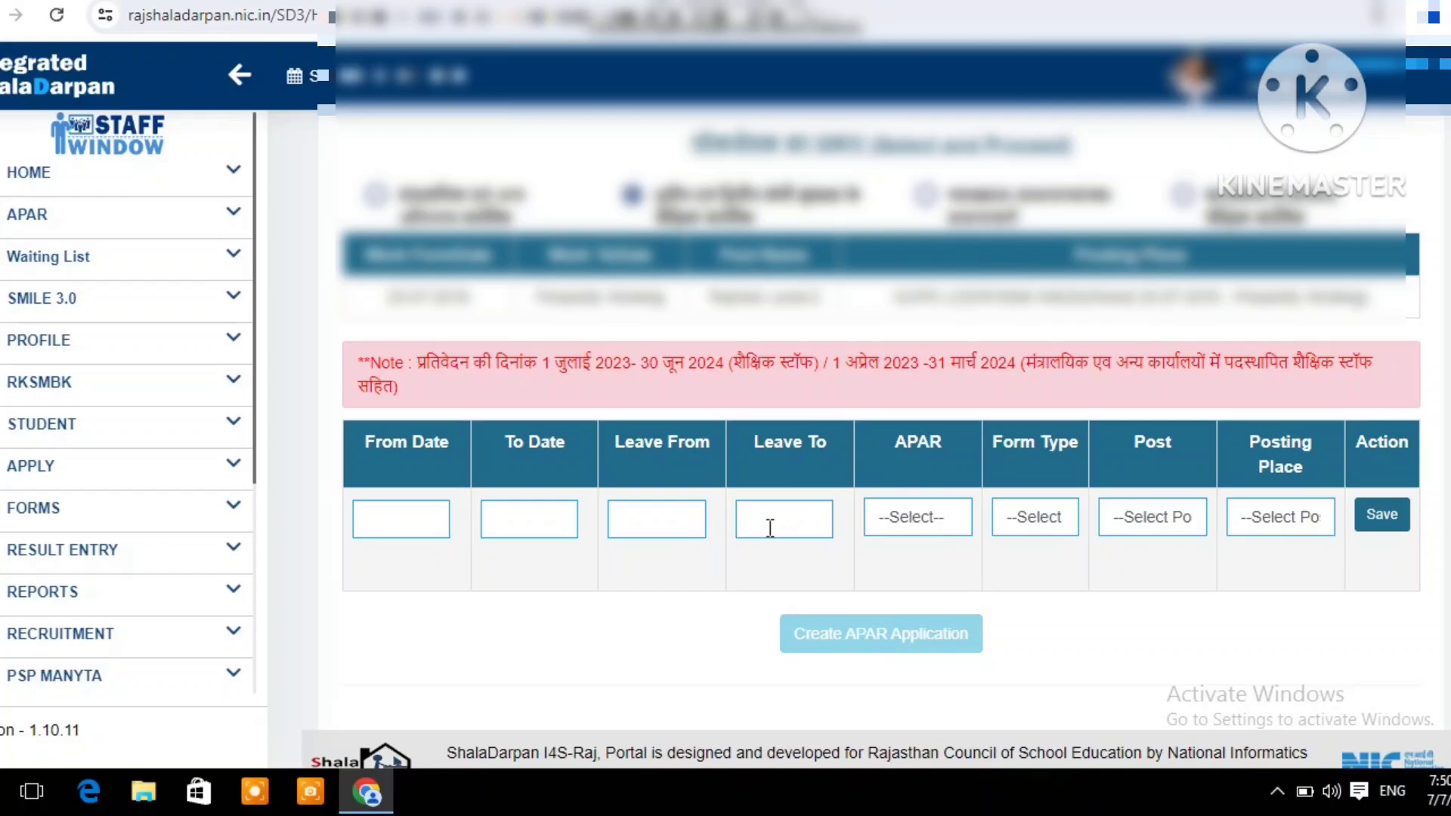
{"action": "left_click", "coordinate": [918, 519]}
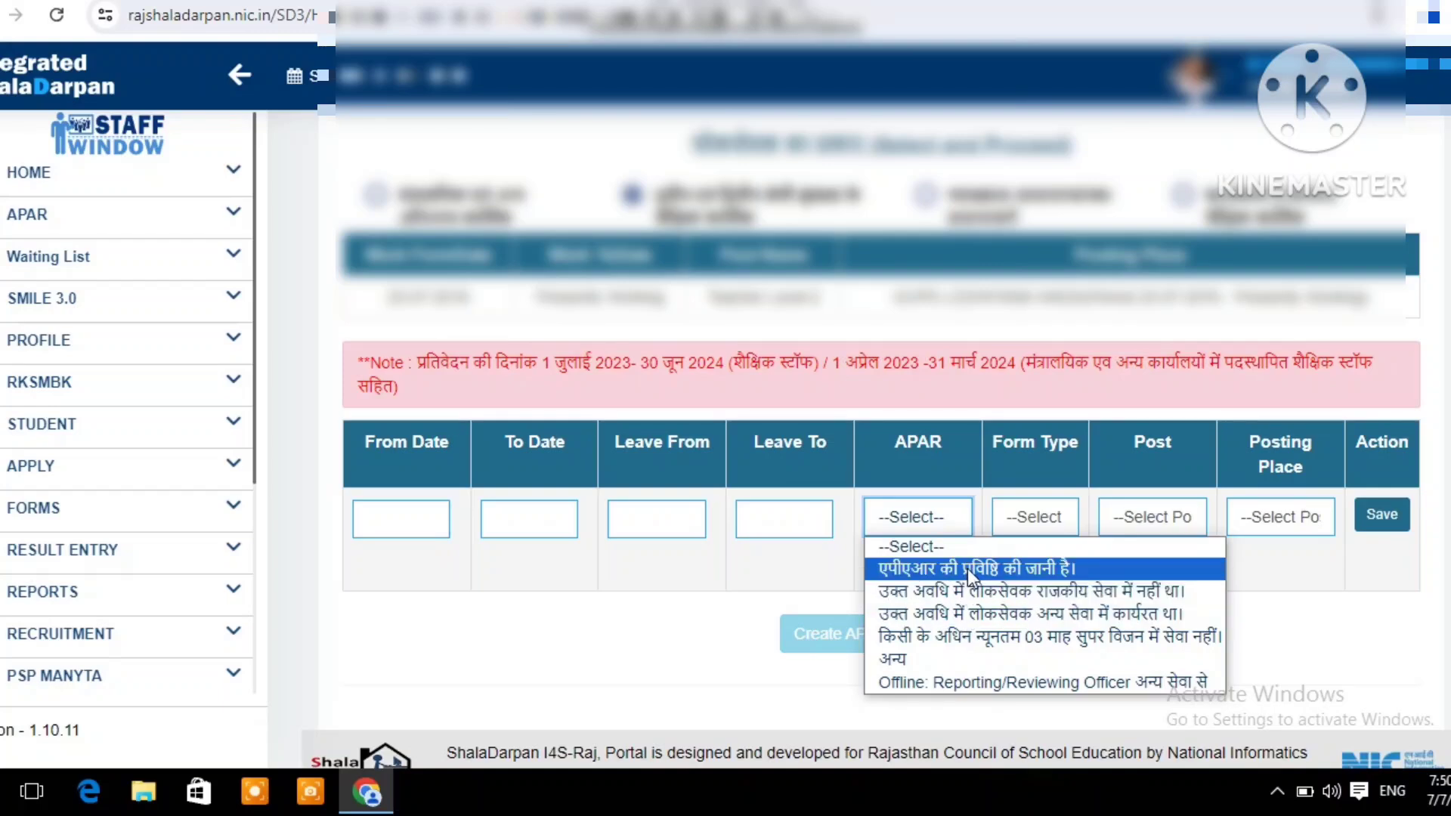
{"action": "left_click", "coordinate": [1034, 521]}
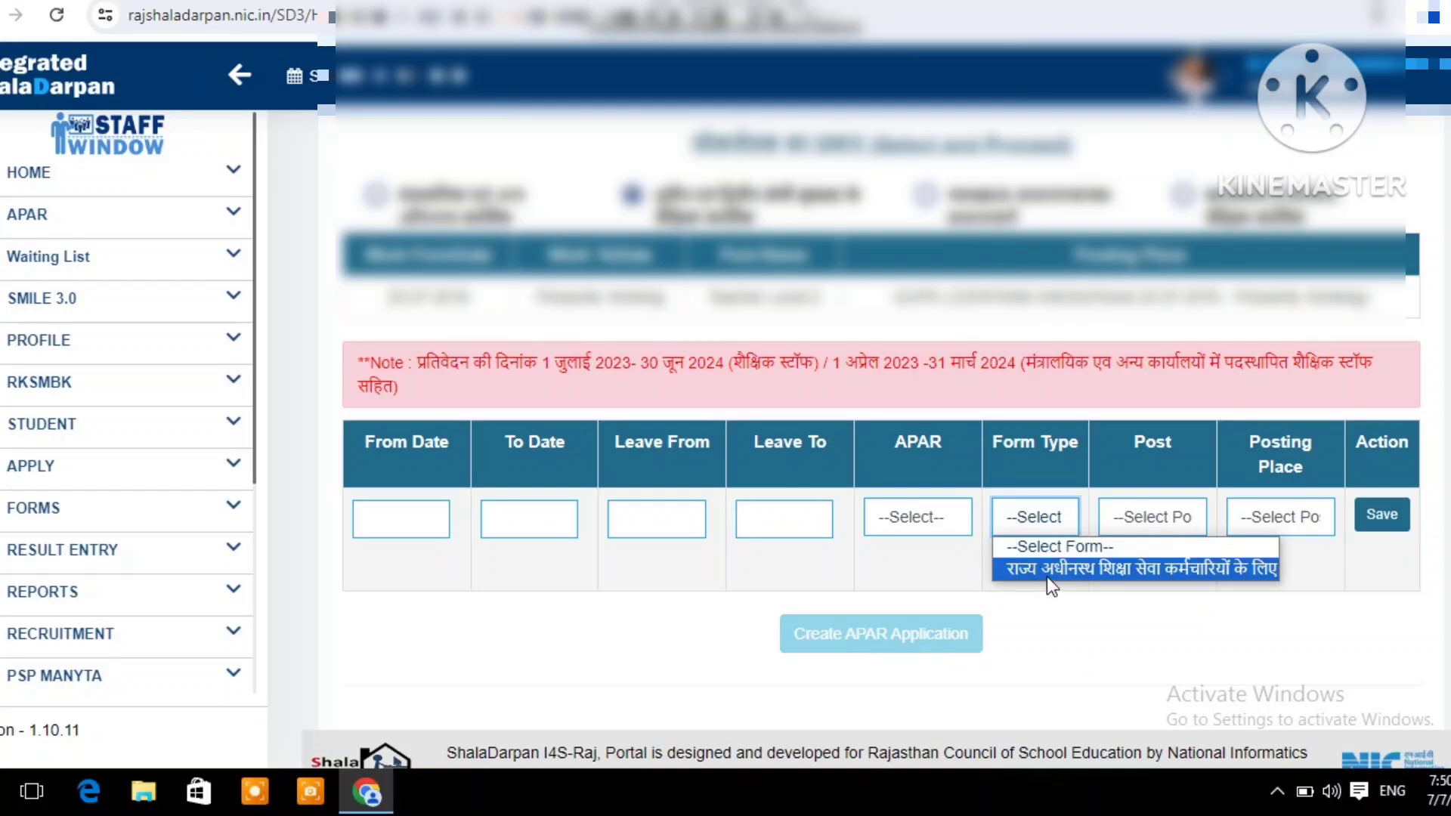
{"action": "left_click", "coordinate": [1152, 521]}
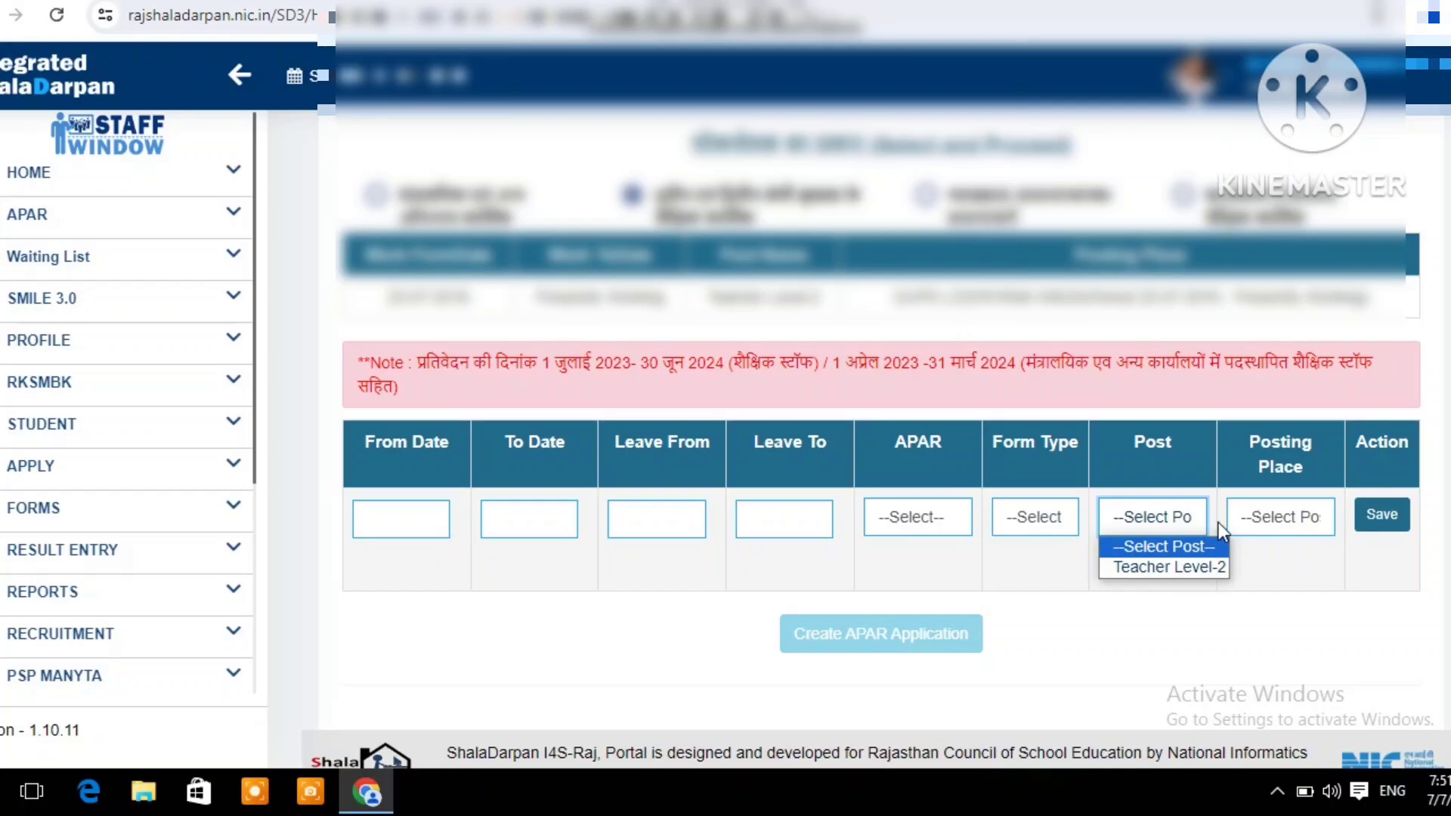
{"action": "left_click", "coordinate": [1270, 529]}
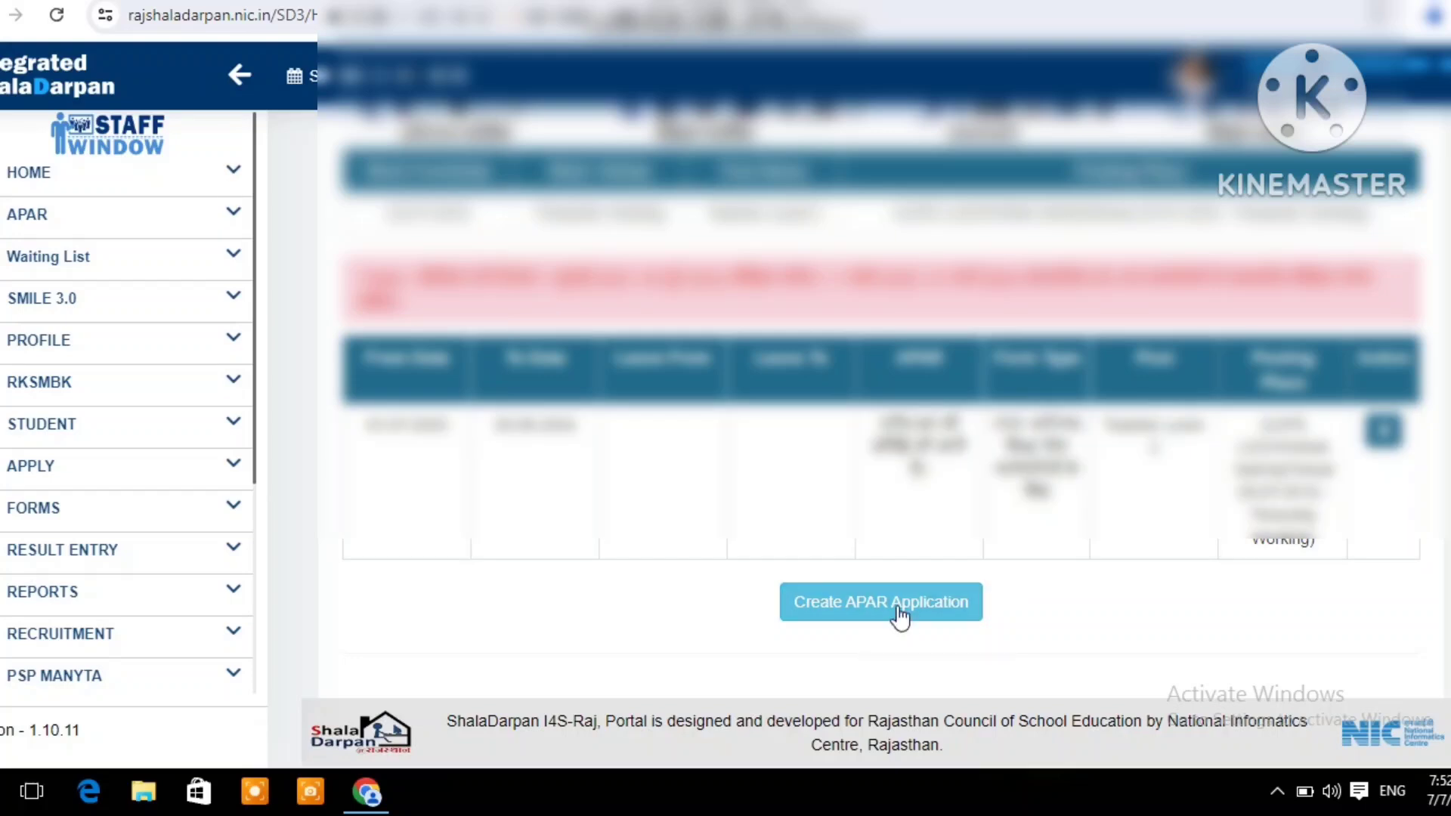
{"action": "left_click", "coordinate": [899, 615]}
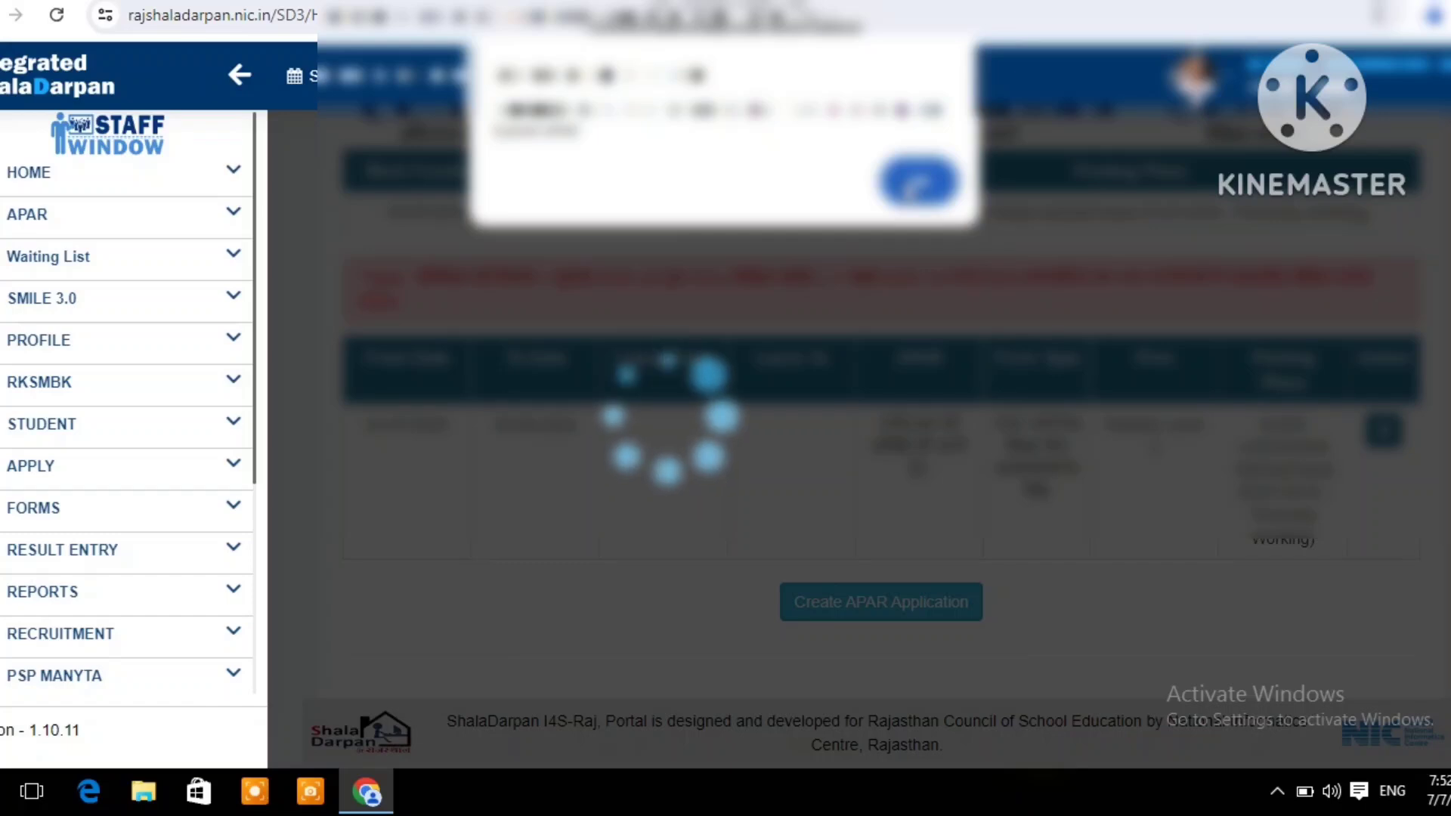
{"action": "left_click", "coordinate": [914, 184]}
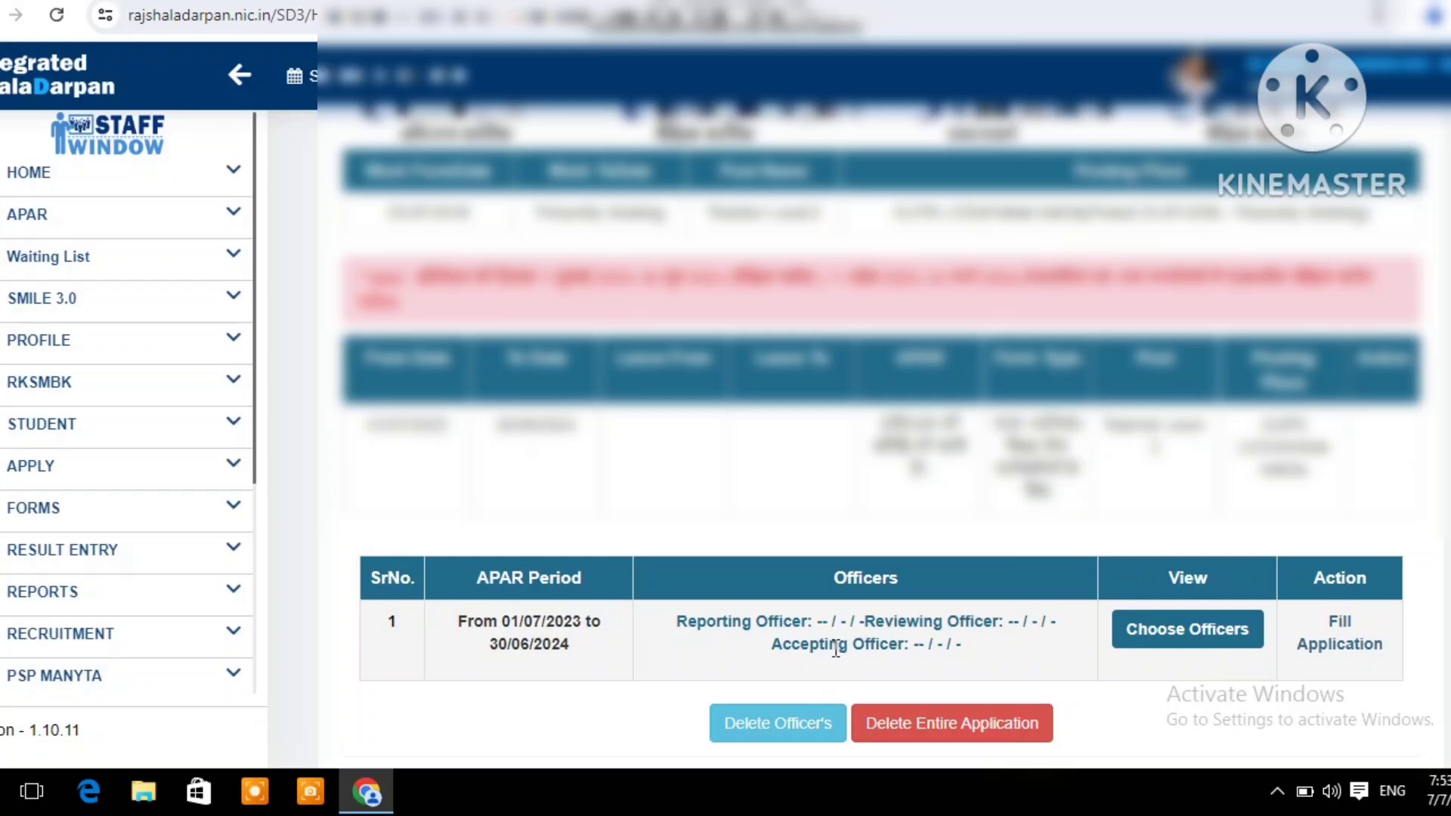
Search for the working reporting officer by mobile number and choose the matching officer for the APAR period
{"action": "left_click", "coordinate": [1180, 638]}
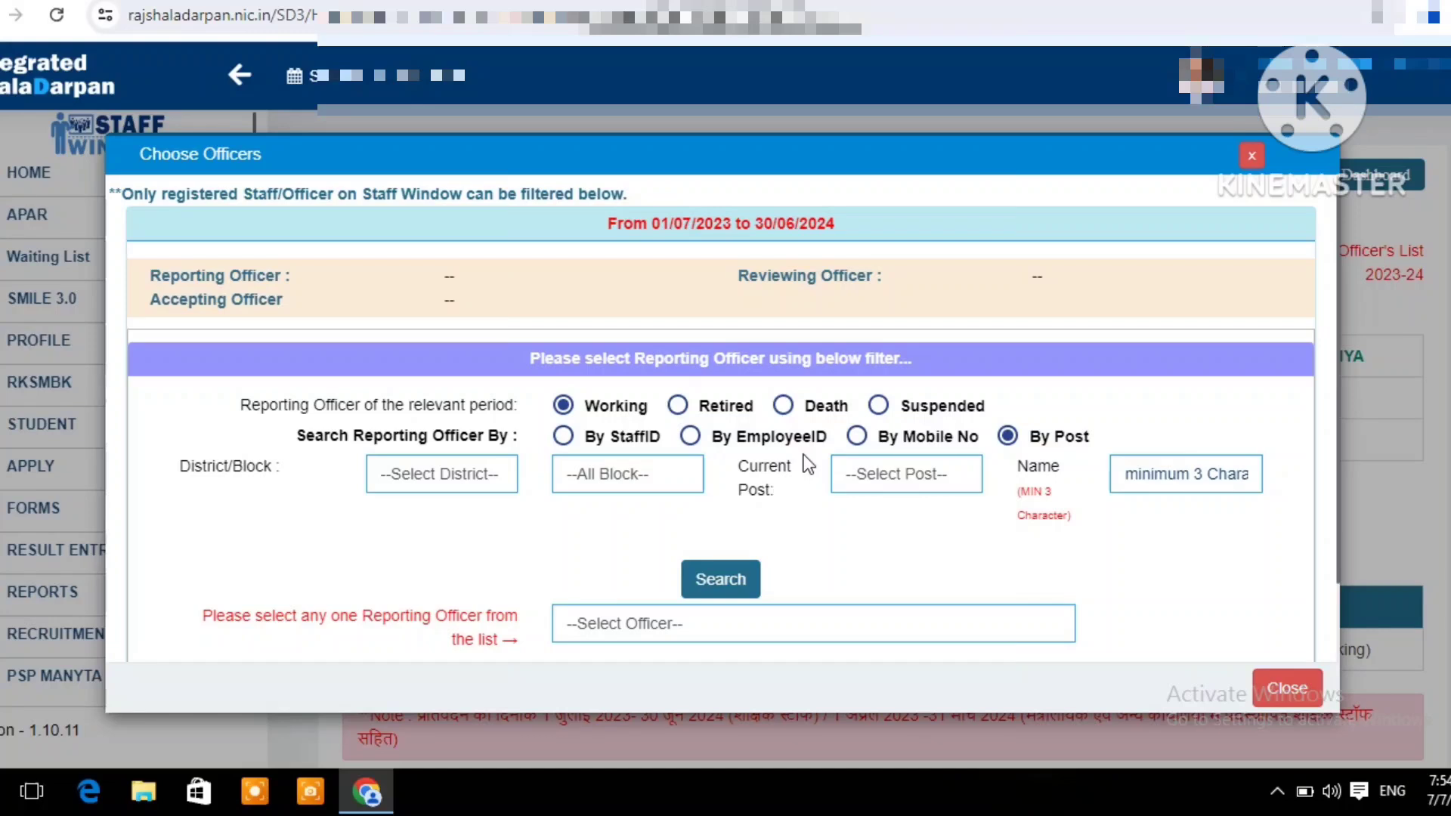
{"action": "left_click", "coordinate": [857, 436]}
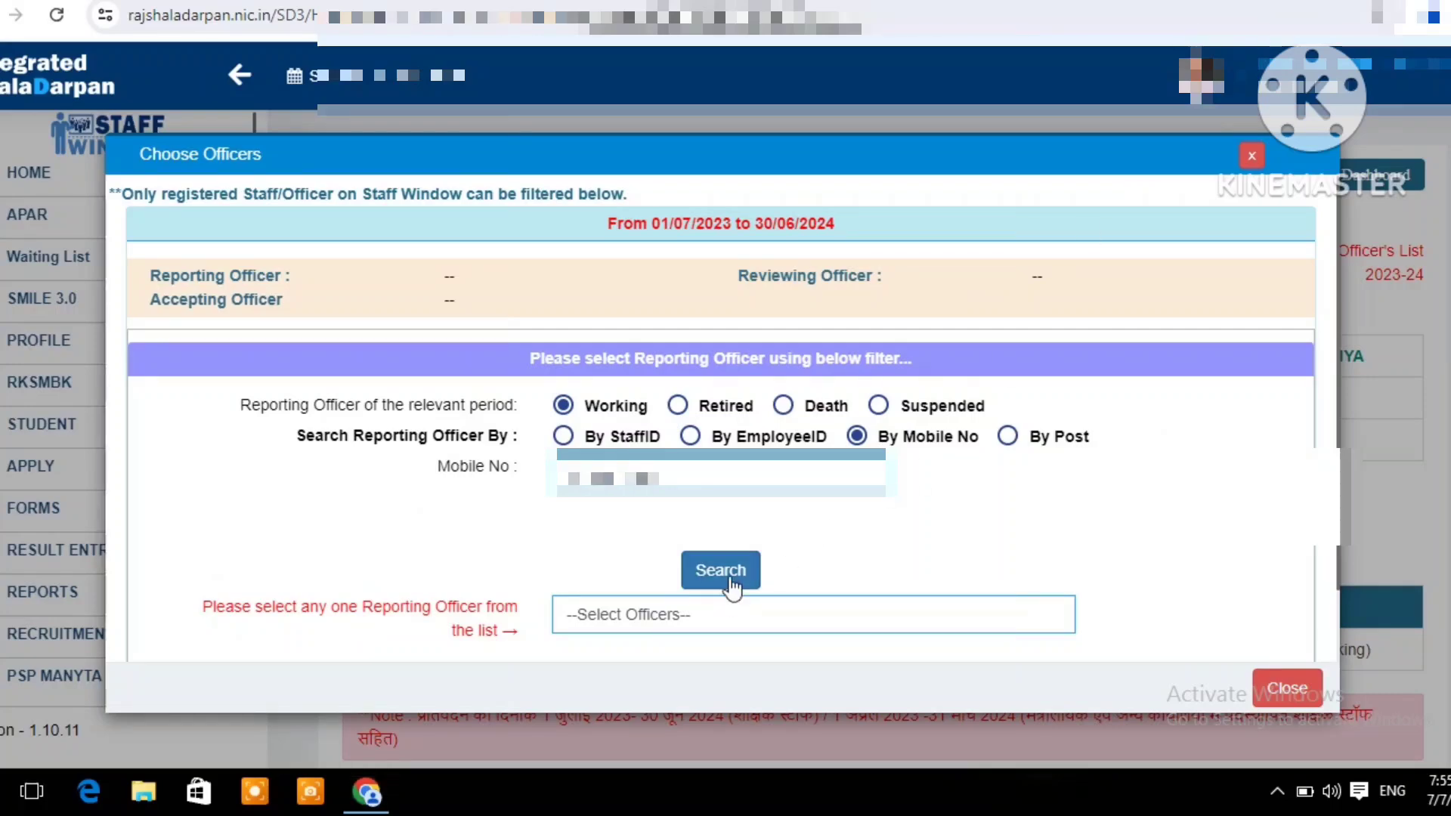
{"action": "left_click", "coordinate": [728, 577]}
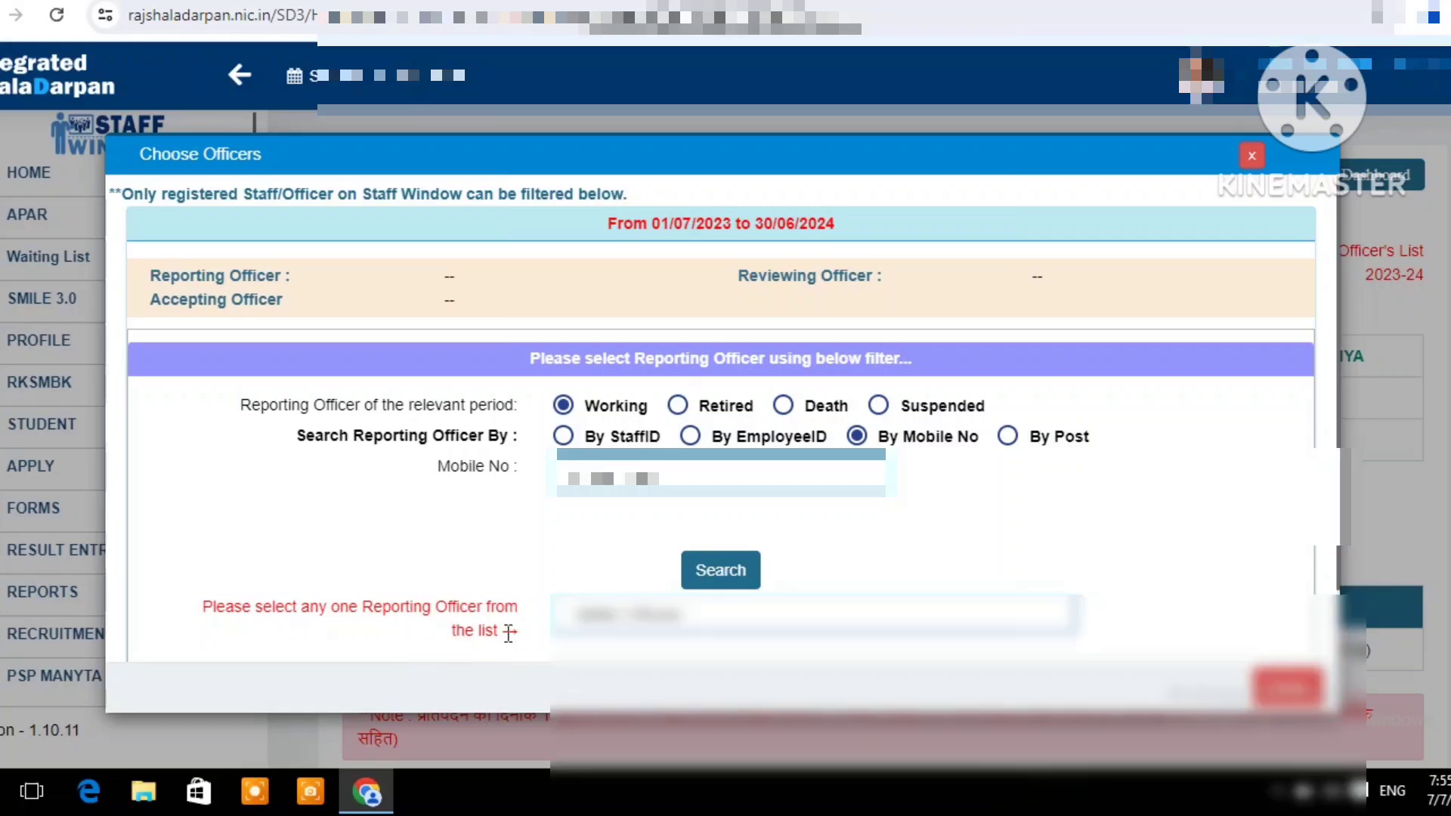
{"action": "left_click", "coordinate": [626, 624]}
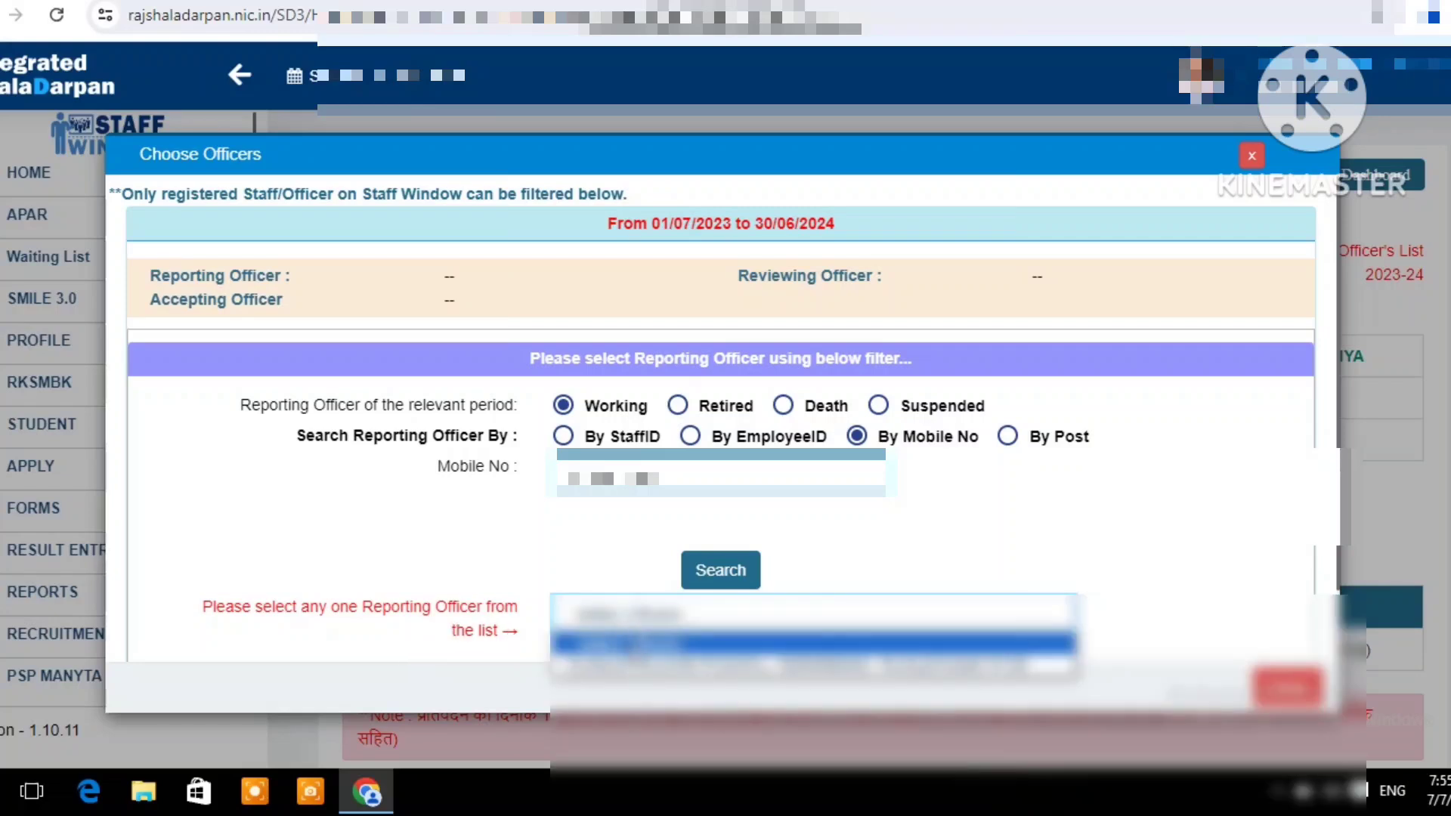
{"action": "left_click", "coordinate": [638, 667]}
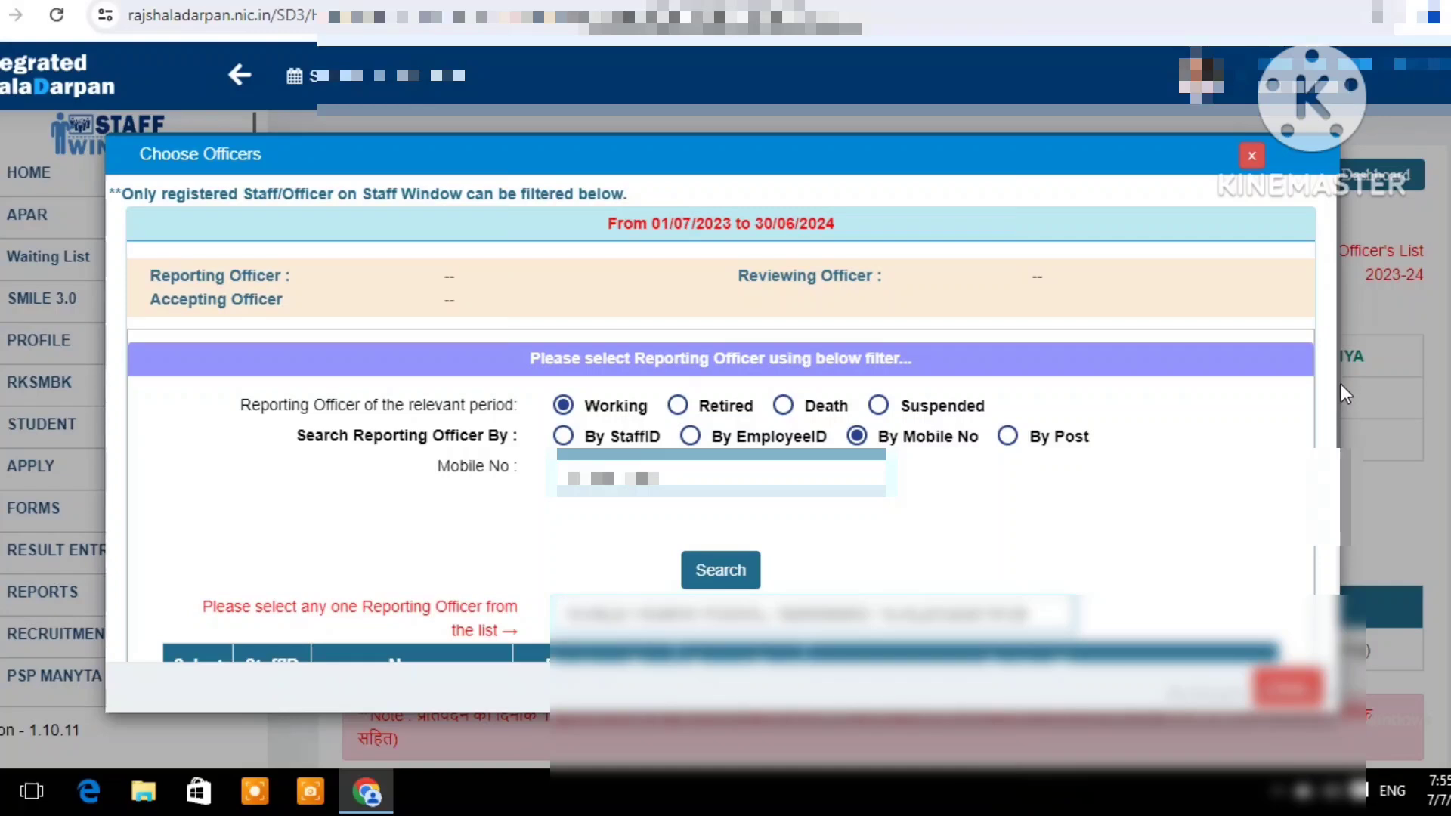
Mark the found officer's record and save it as the reporting officer
{"action": "scroll", "coordinate": [1339, 397], "scroll_direction": "down", "scroll_amount": 2}
{"action": "scroll", "coordinate": [1349, 566], "scroll_direction": "down", "scroll_amount": 2}
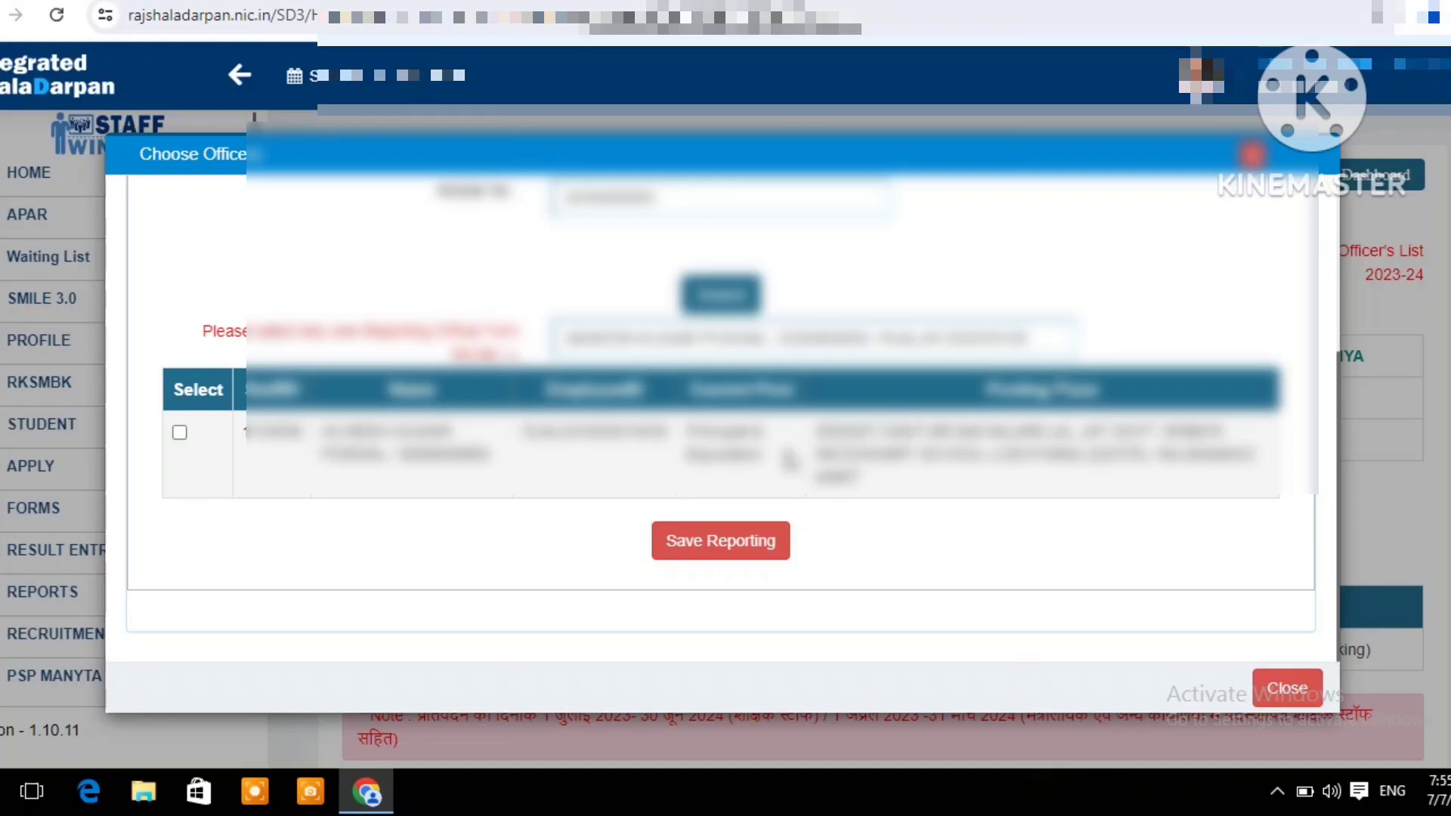
{"action": "left_click", "coordinate": [179, 431]}
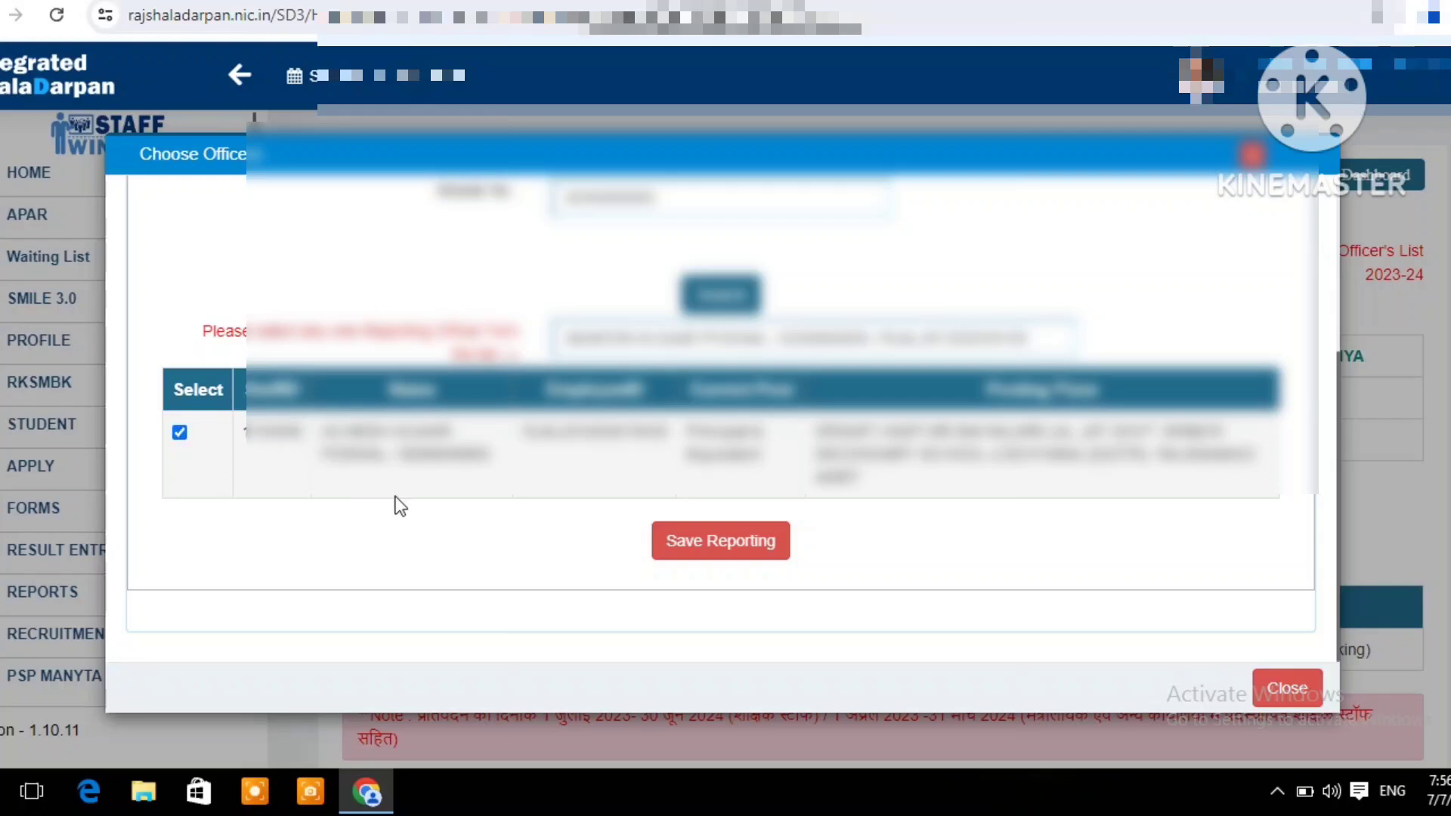
{"action": "left_click", "coordinate": [679, 550]}
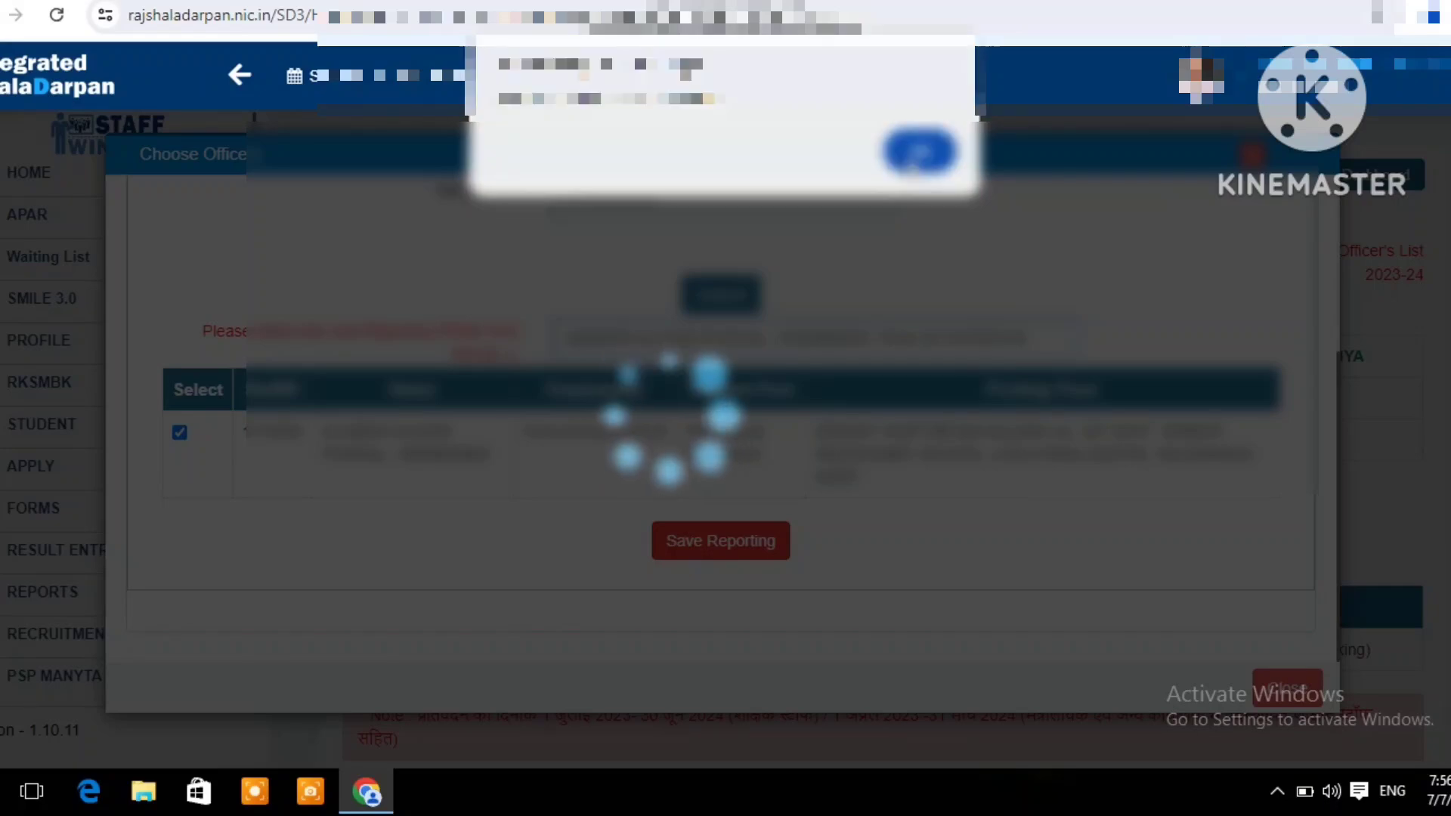
{"action": "left_click", "coordinate": [915, 159]}
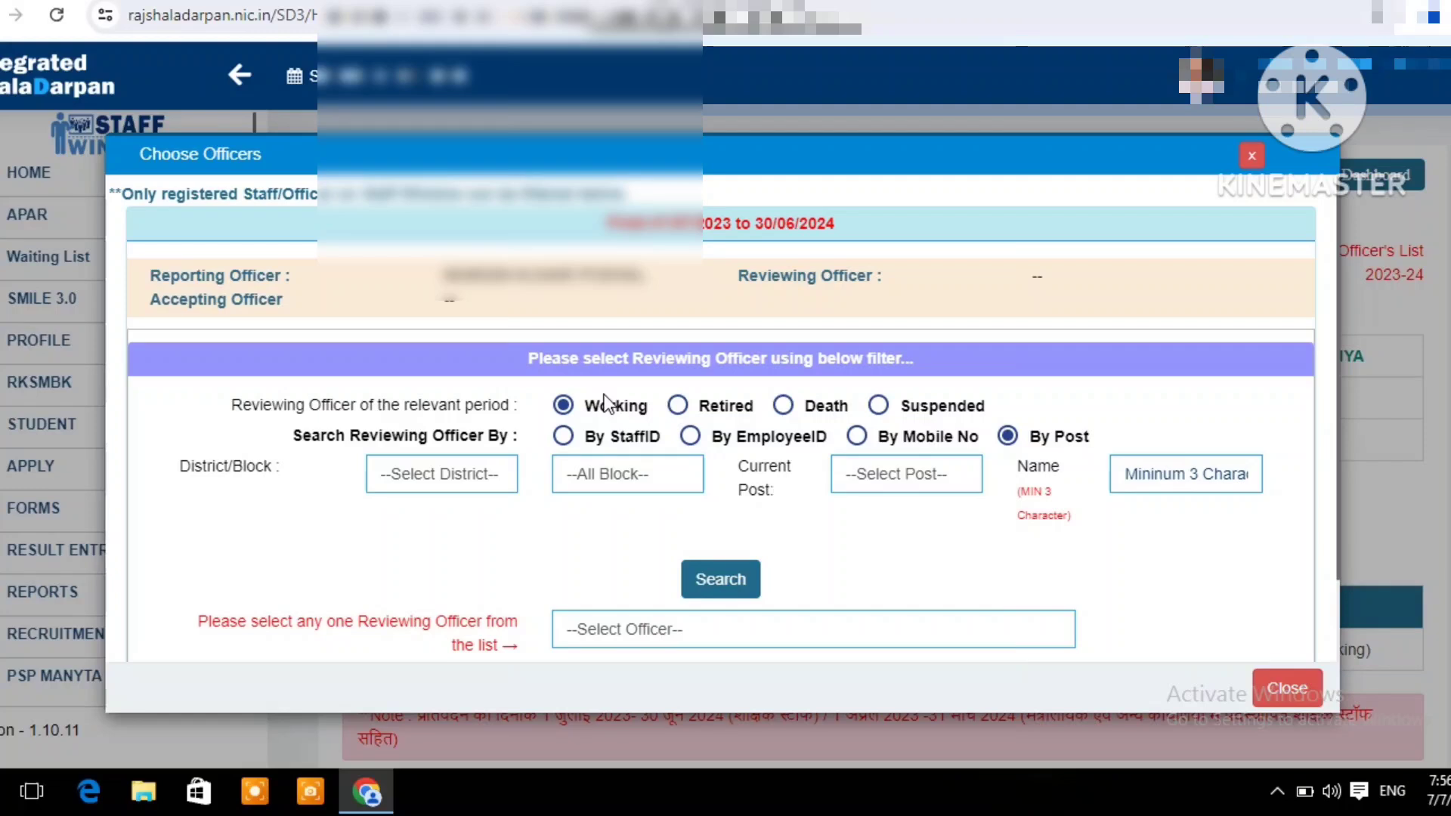
Assign the reviewing officer using the mobile number search, assign the accepting officer as well, and close the officer selection
{"action": "left_click", "coordinate": [857, 437]}
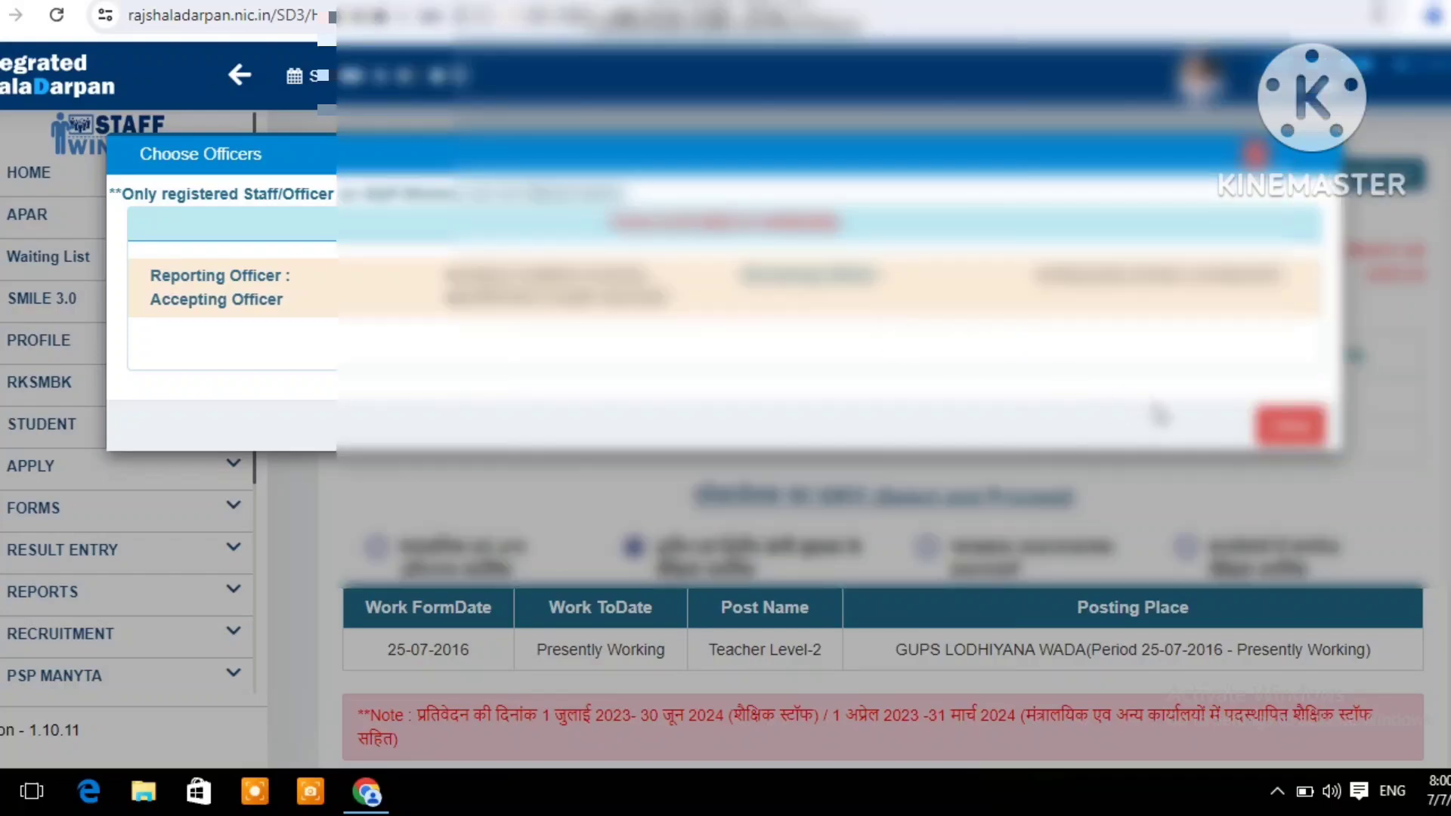
{"action": "left_click", "coordinate": [1287, 429]}
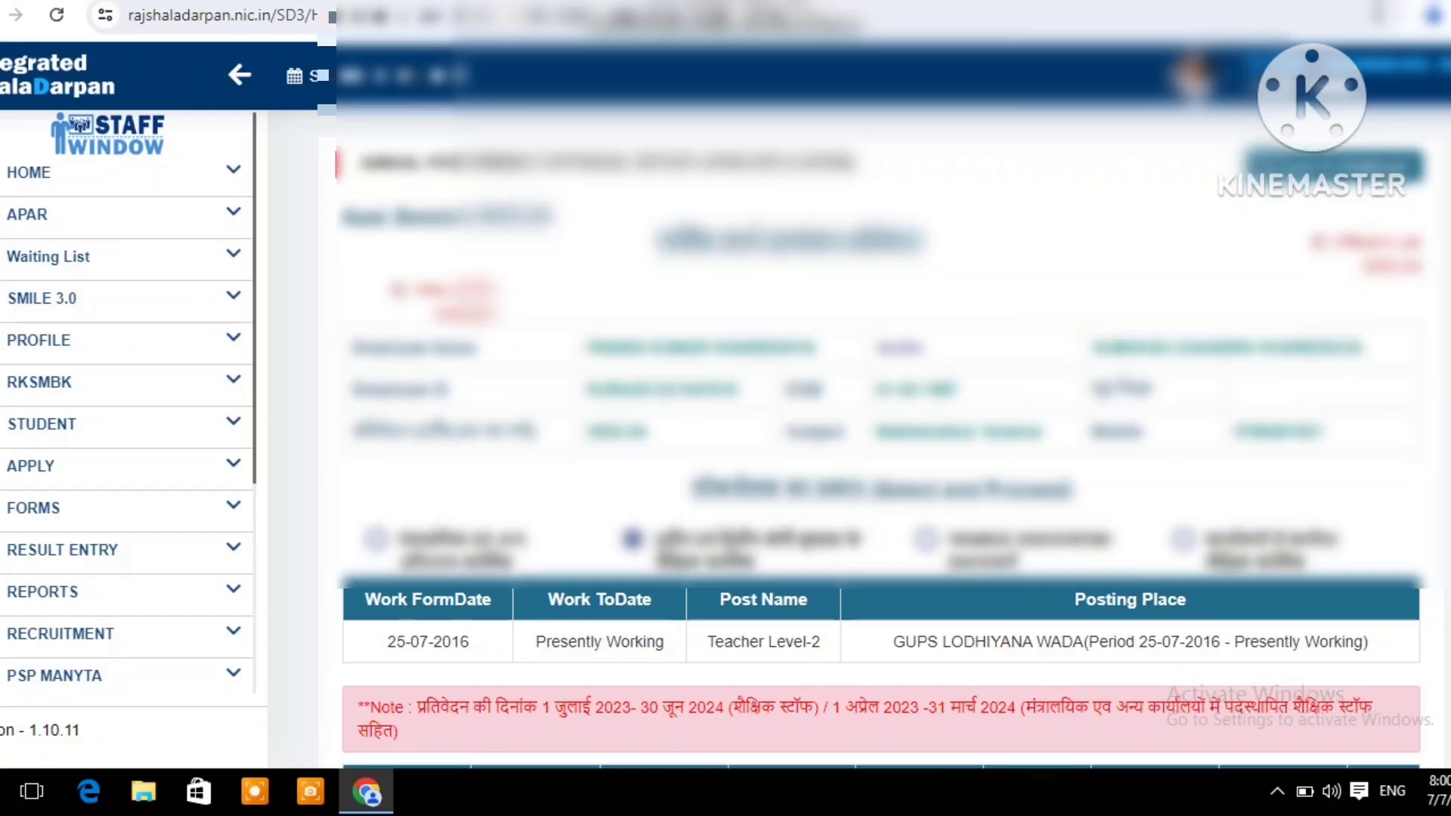
Open the APAR application form for filling for the period 01/07/2023 to 30/06/2024
{"action": "scroll", "coordinate": [882, 429], "scroll_direction": "down", "scroll_amount": 5}
{"action": "scroll", "coordinate": [882, 429], "scroll_direction": "down", "scroll_amount": 3}
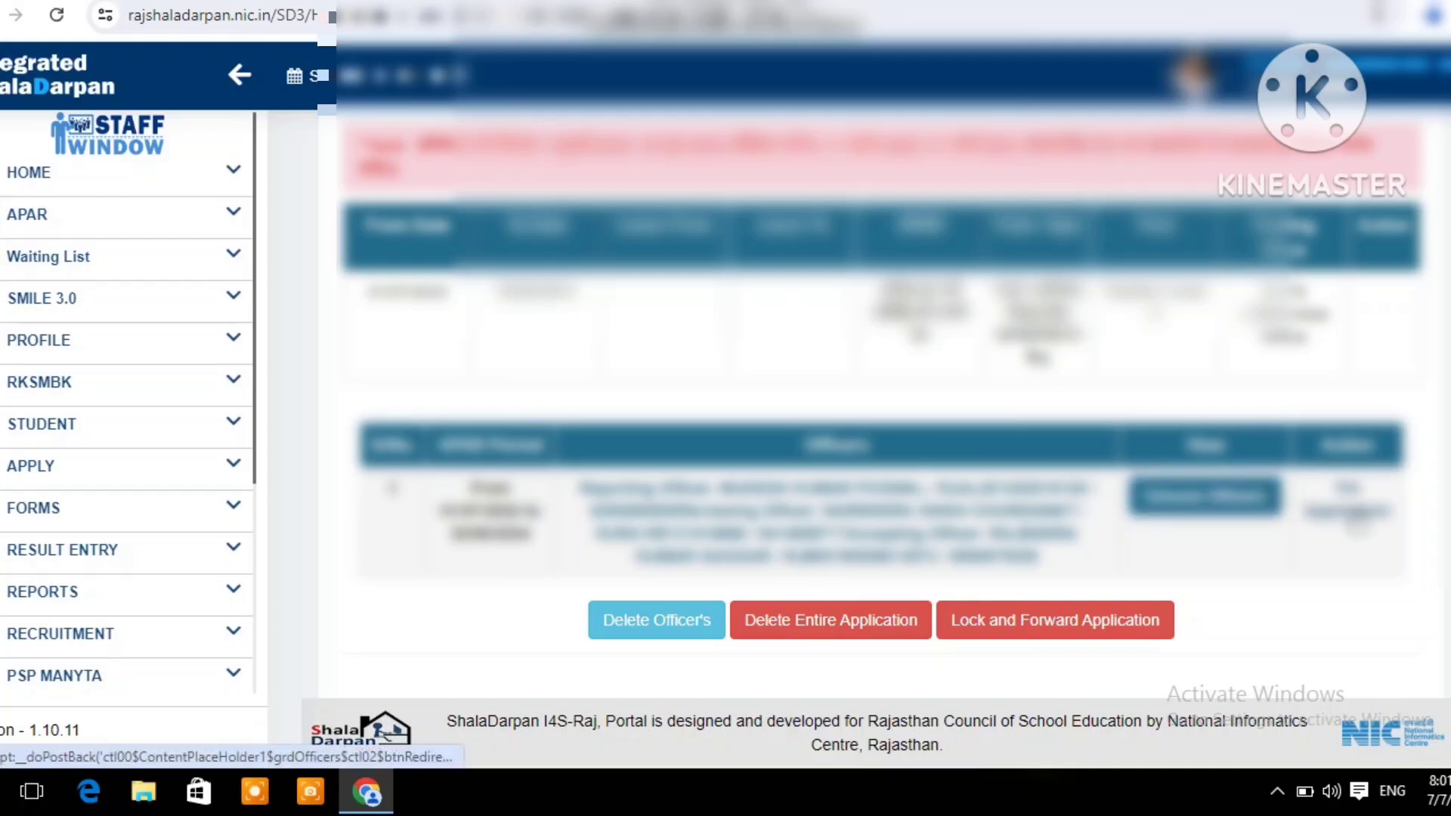
{"action": "left_click", "coordinate": [1357, 518]}
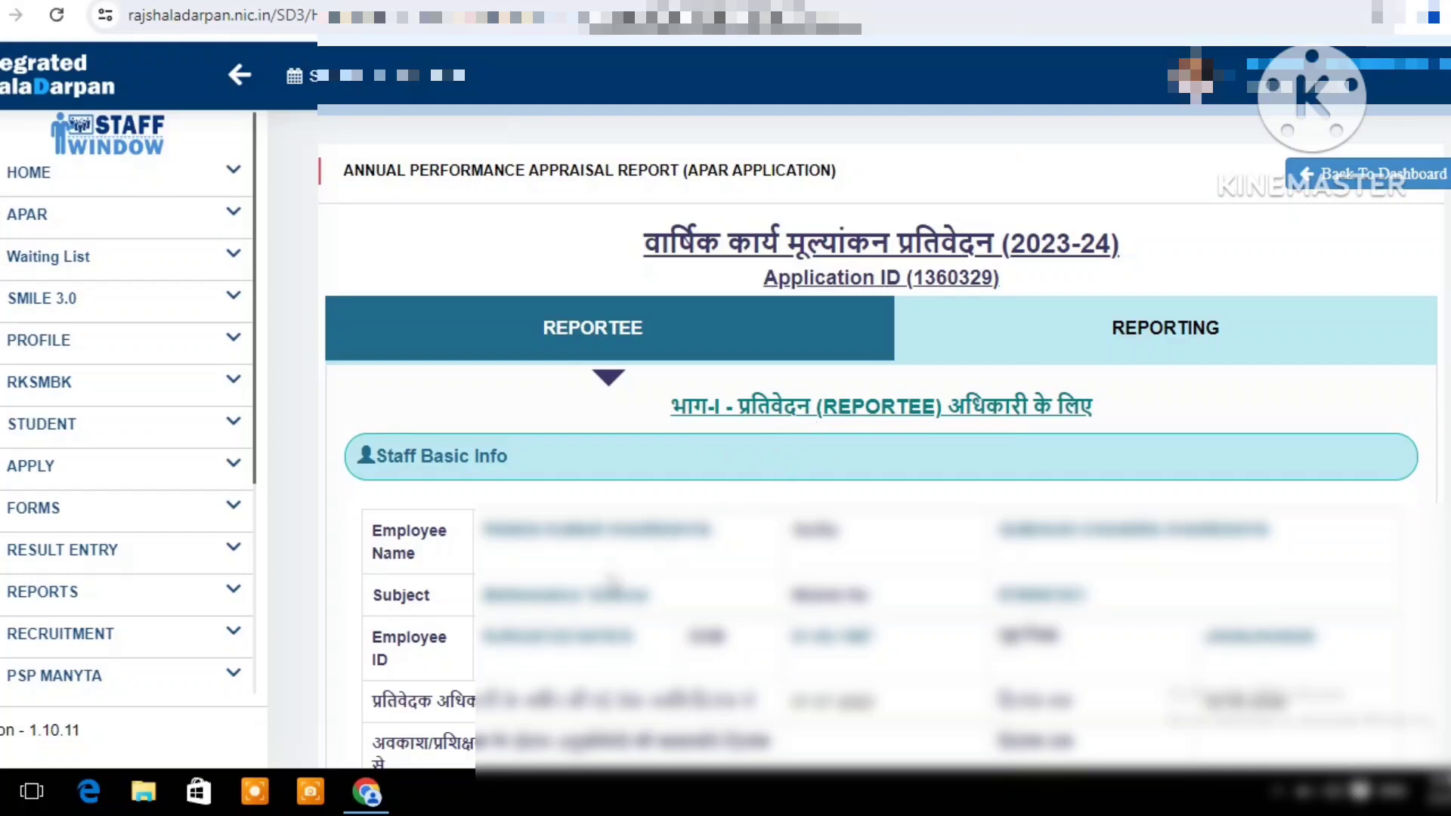
Examine the application form from Staff Basic Info and the Step 1 targets through the exam result class options, training details and final submission area
{"action": "scroll", "coordinate": [715, 588], "scroll_direction": "down", "scroll_amount": 3}
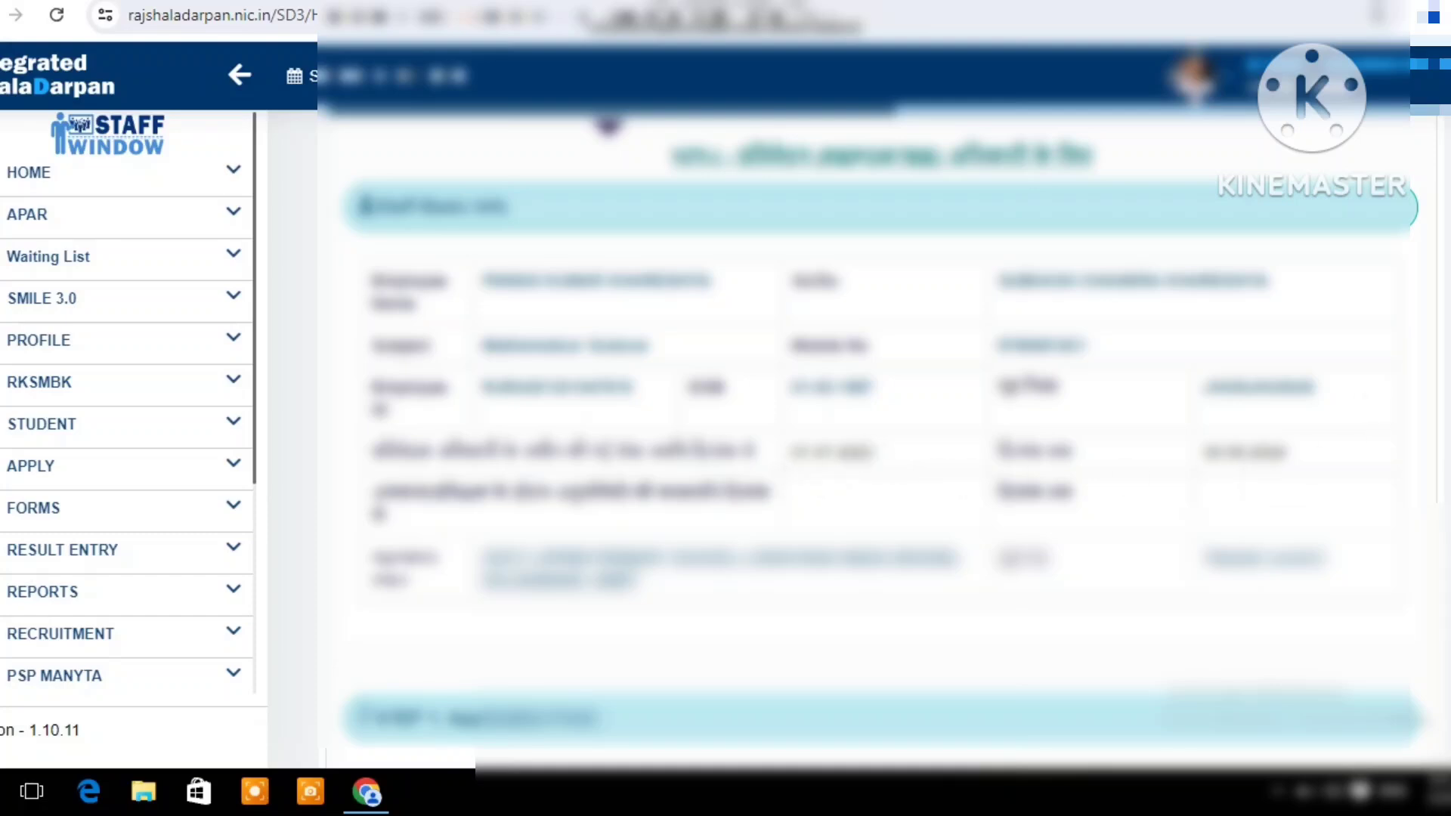
{"action": "scroll", "coordinate": [877, 453], "scroll_direction": "down", "scroll_amount": 6}
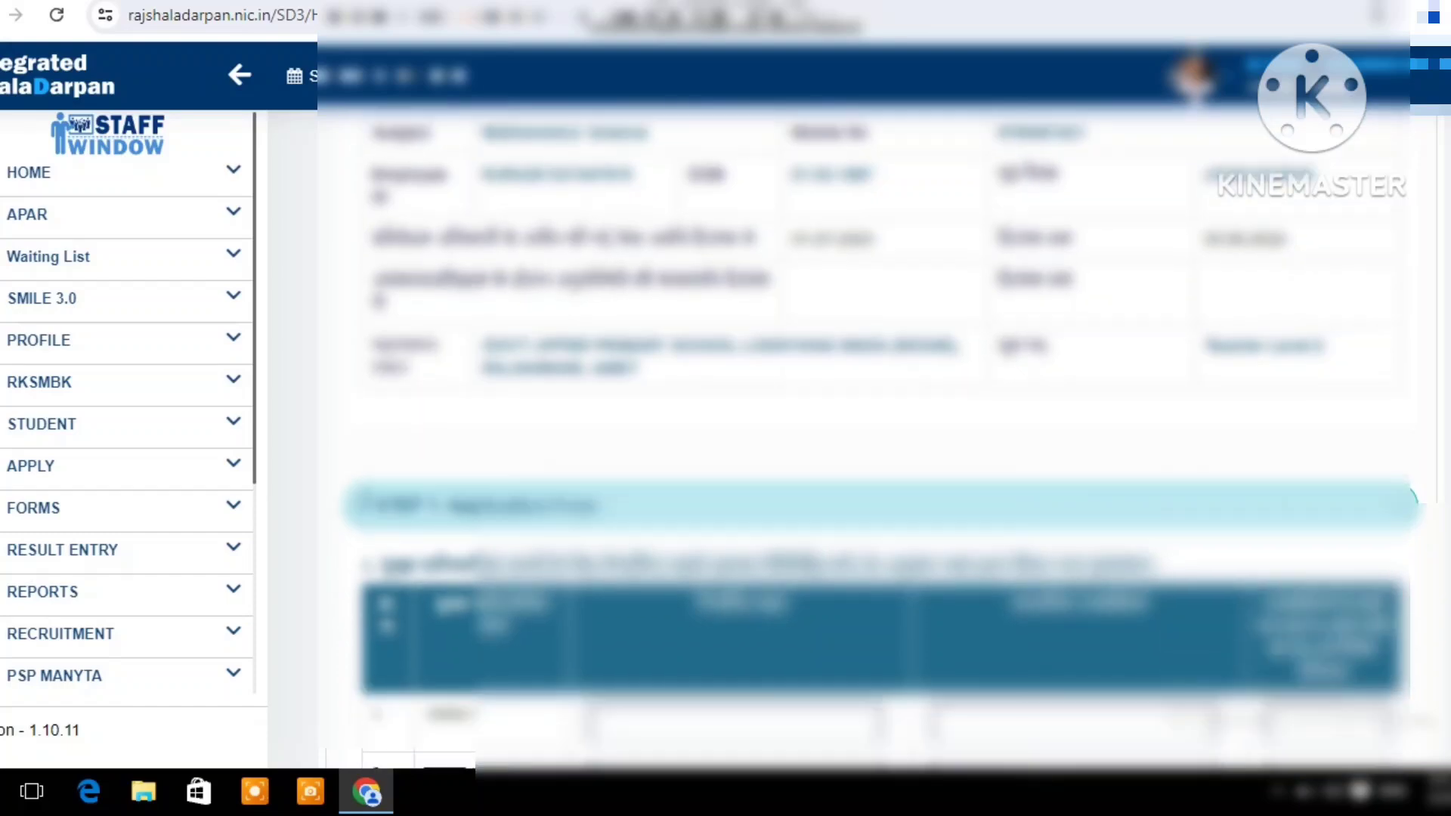
{"action": "scroll", "coordinate": [891, 366], "scroll_direction": "down", "scroll_amount": 1}
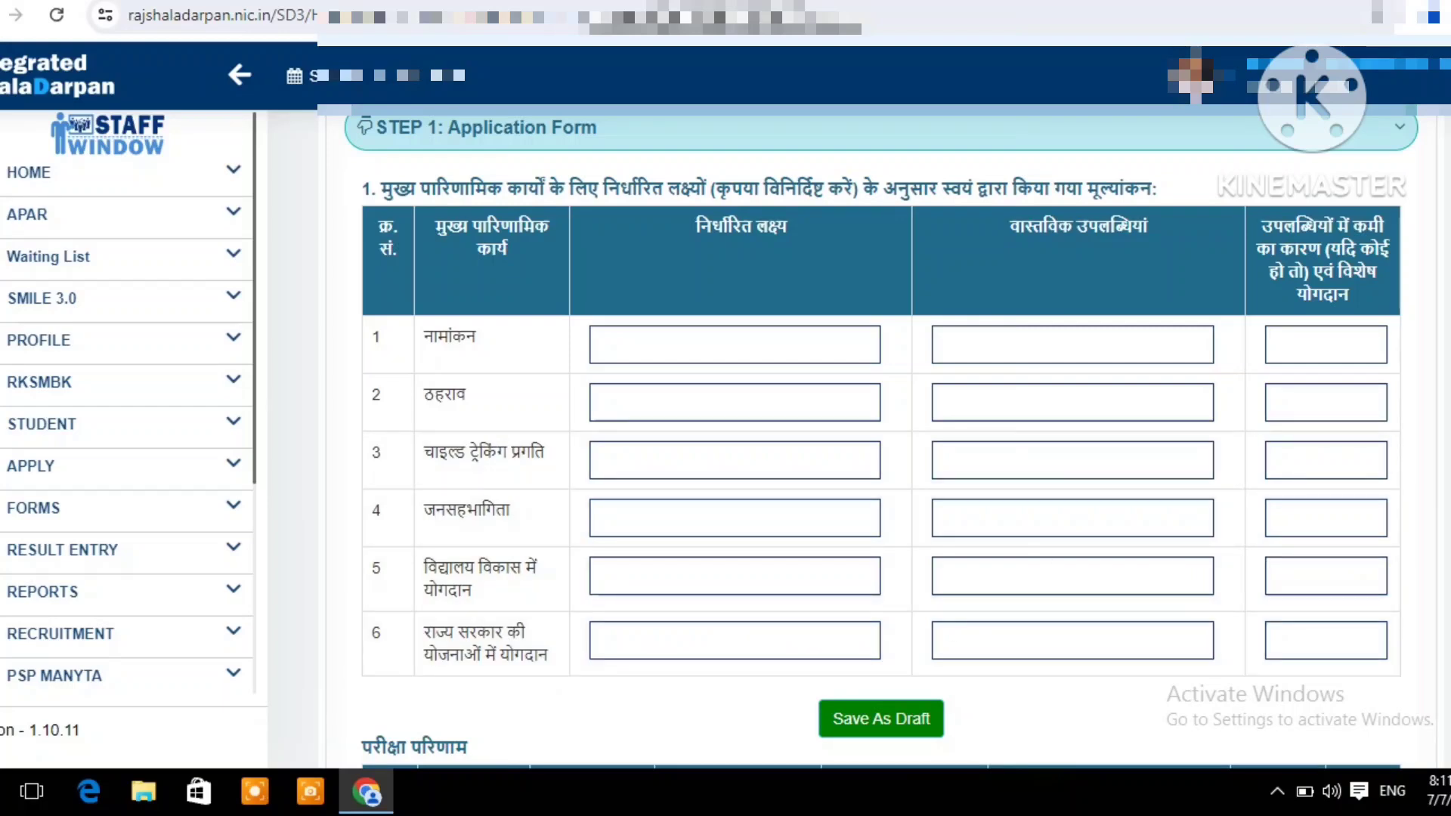
{"action": "scroll", "coordinate": [880, 438], "scroll_direction": "down", "scroll_amount": 4}
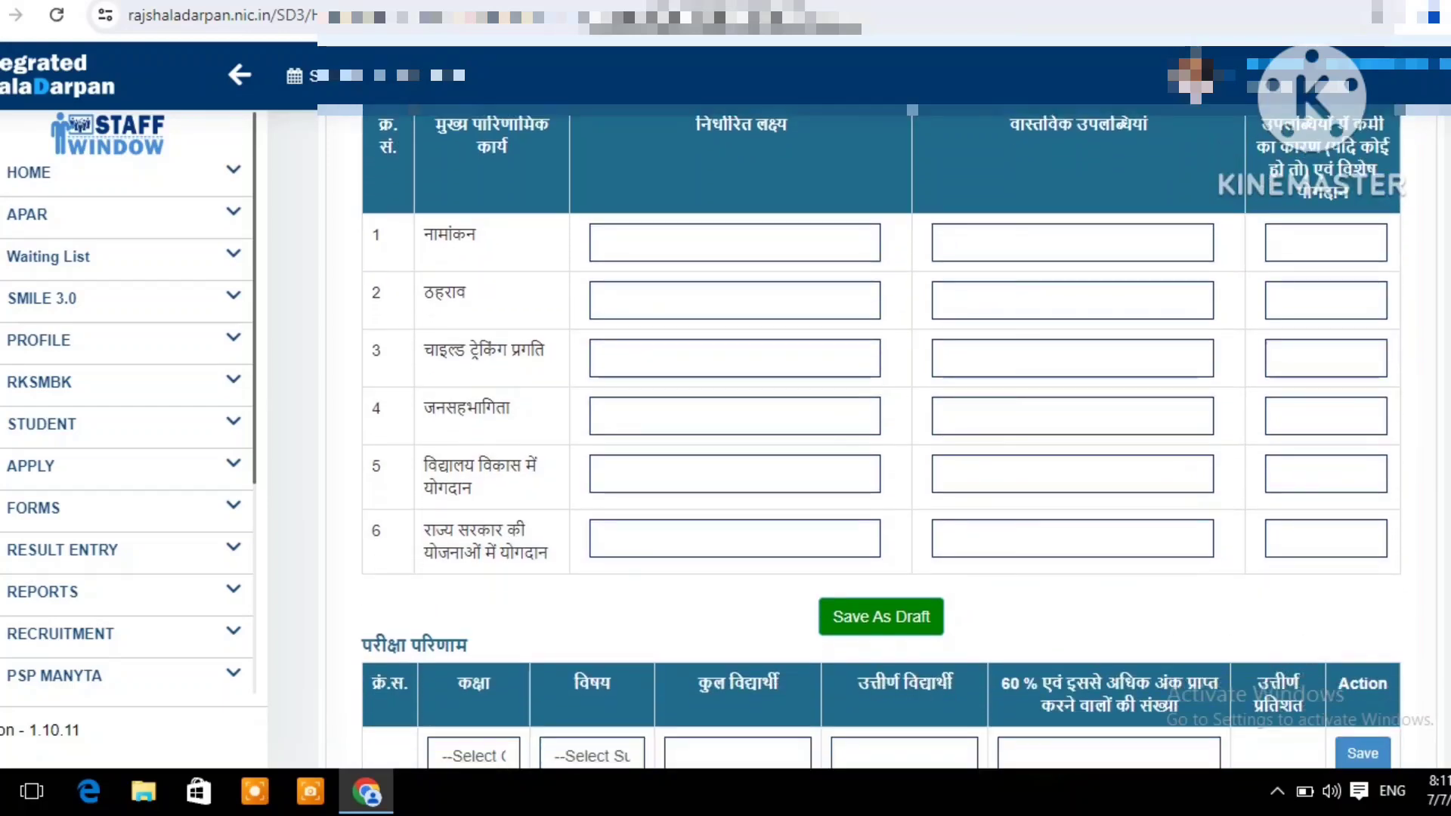
{"action": "scroll", "coordinate": [1202, 509], "scroll_direction": "down", "scroll_amount": 2}
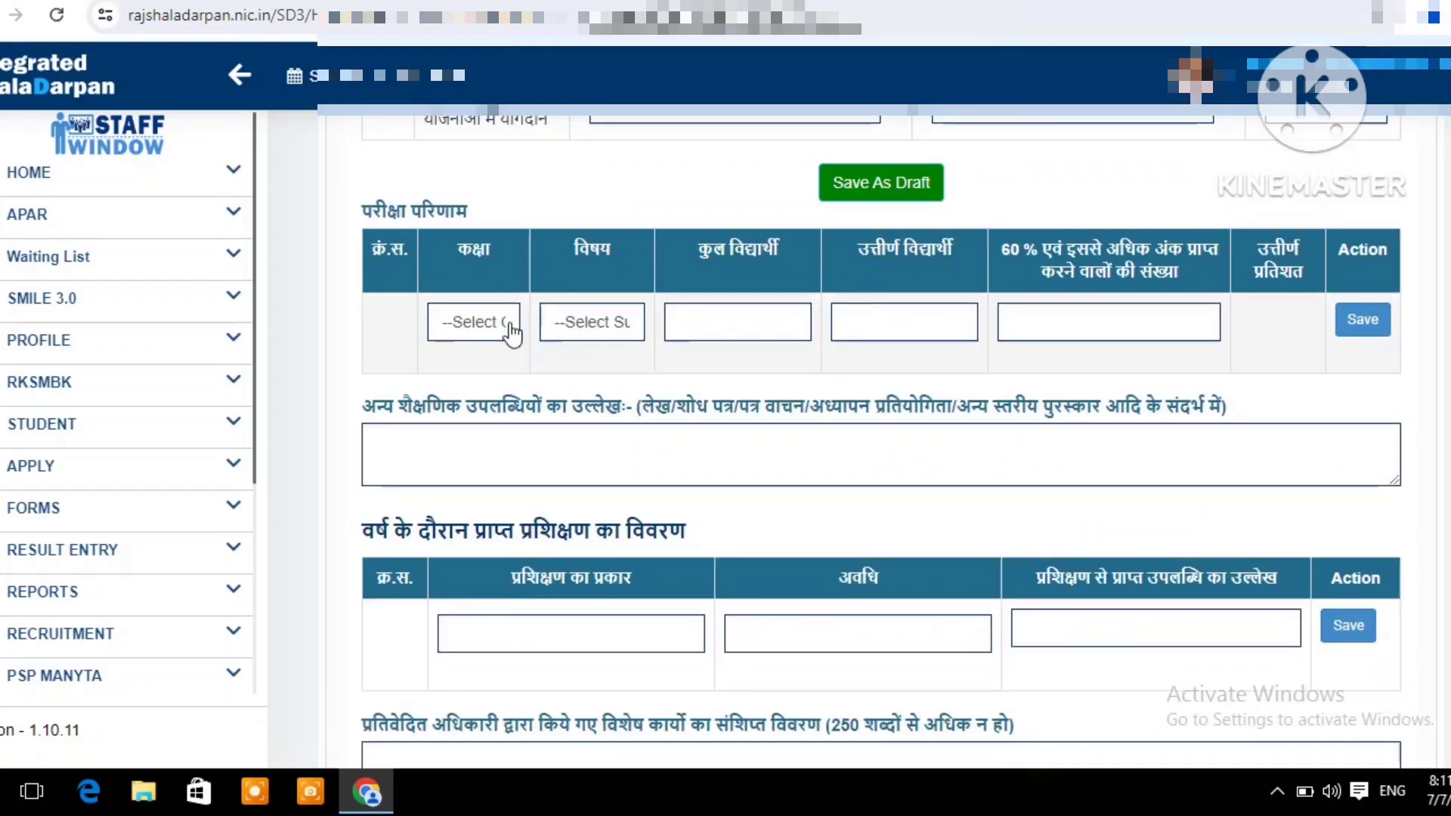
{"action": "left_click", "coordinate": [465, 335]}
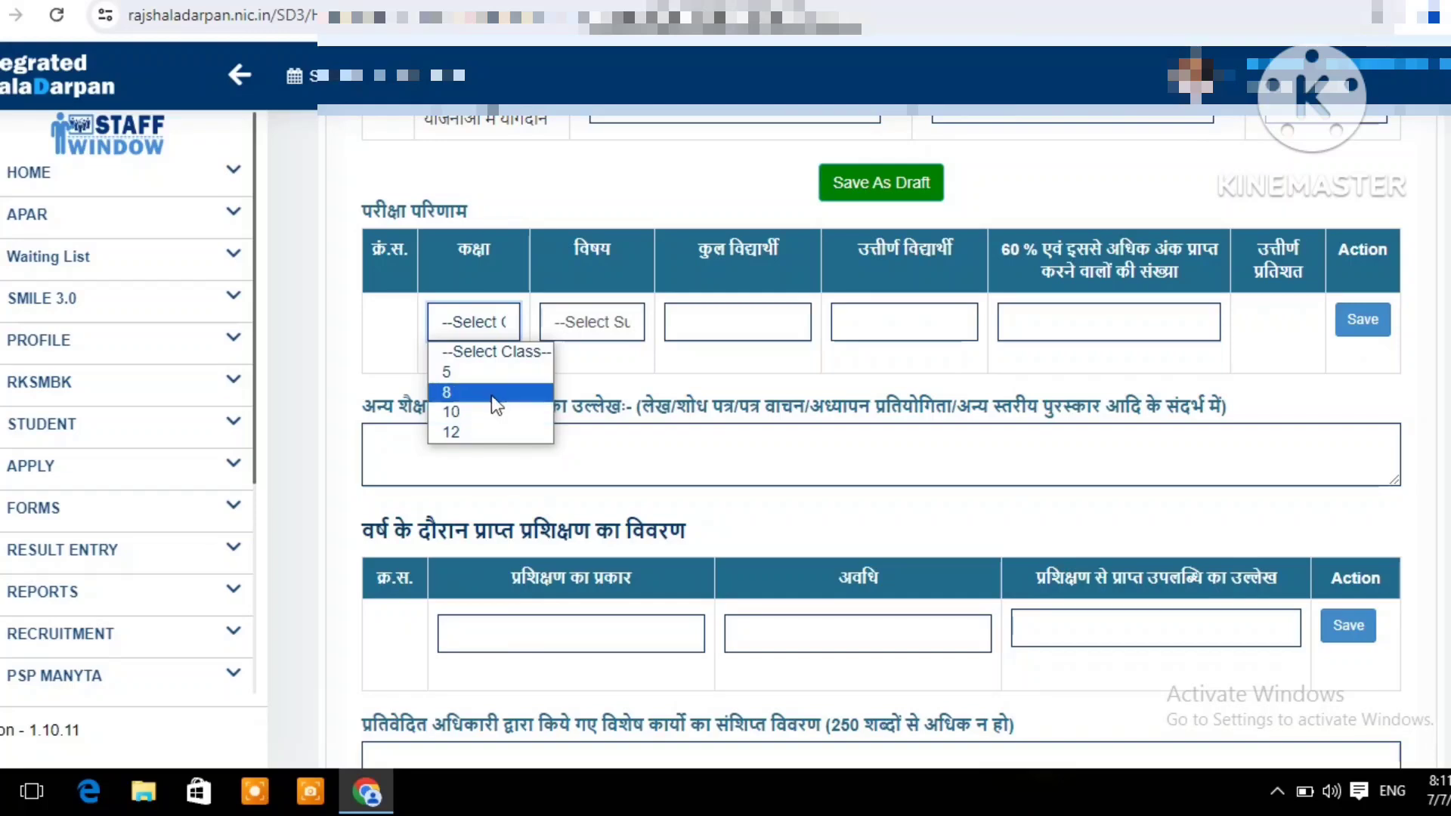
{"action": "left_click", "coordinate": [581, 378]}
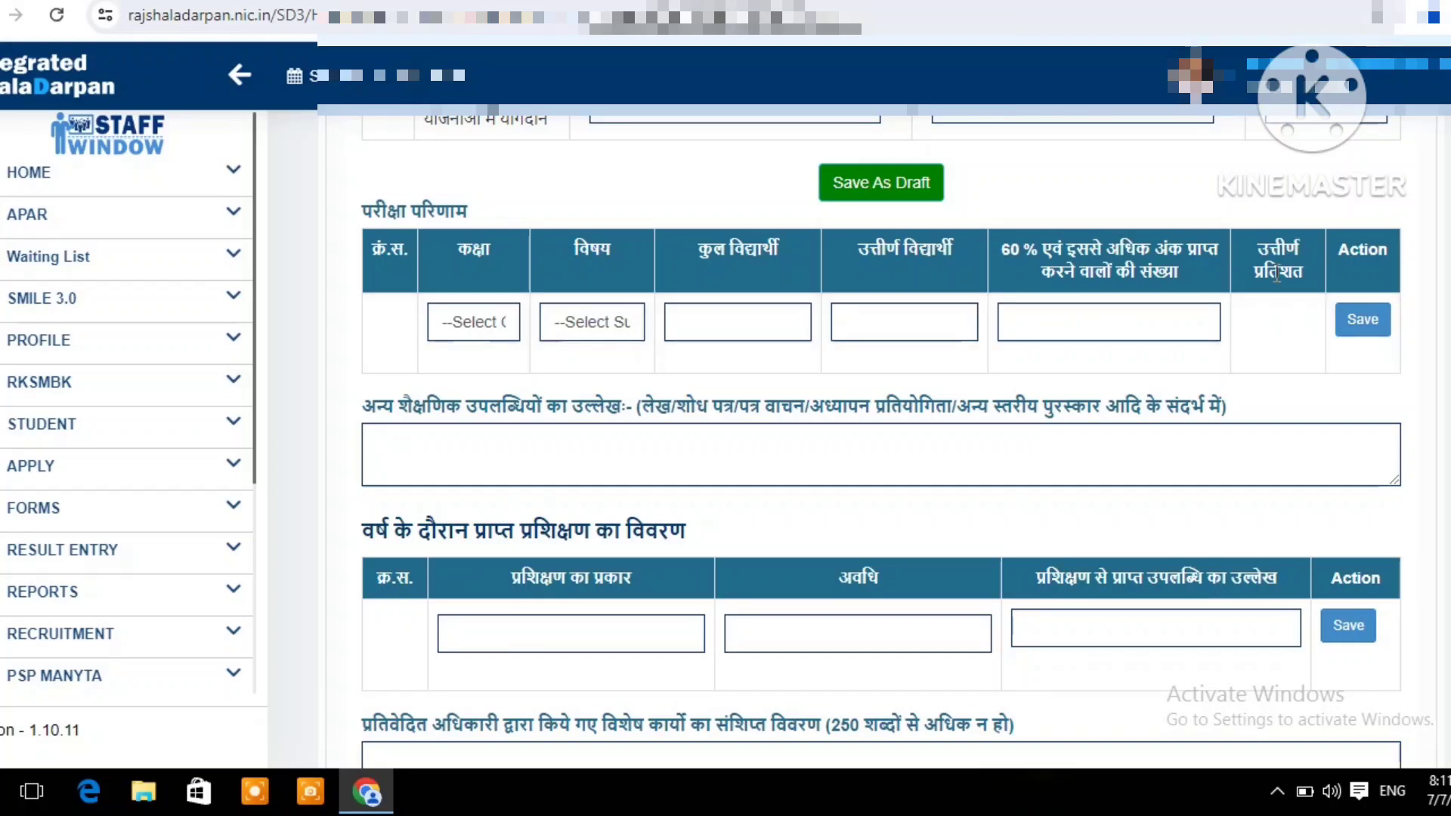
{"action": "left_click", "coordinate": [1359, 317]}
{"action": "scroll", "coordinate": [862, 453], "scroll_direction": "down", "scroll_amount": 2}
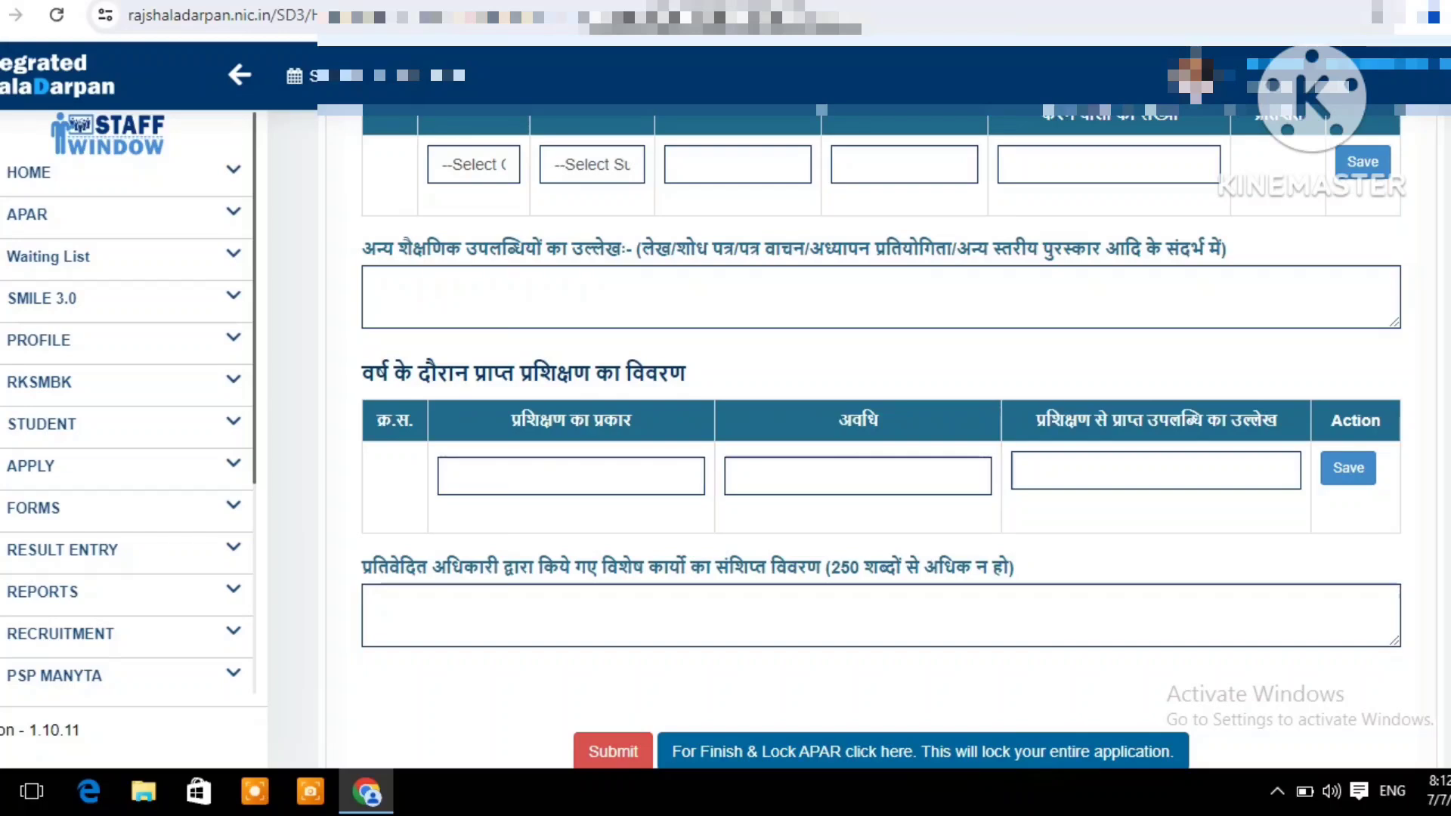
{"action": "scroll", "coordinate": [880, 435], "scroll_direction": "down", "scroll_amount": 3}
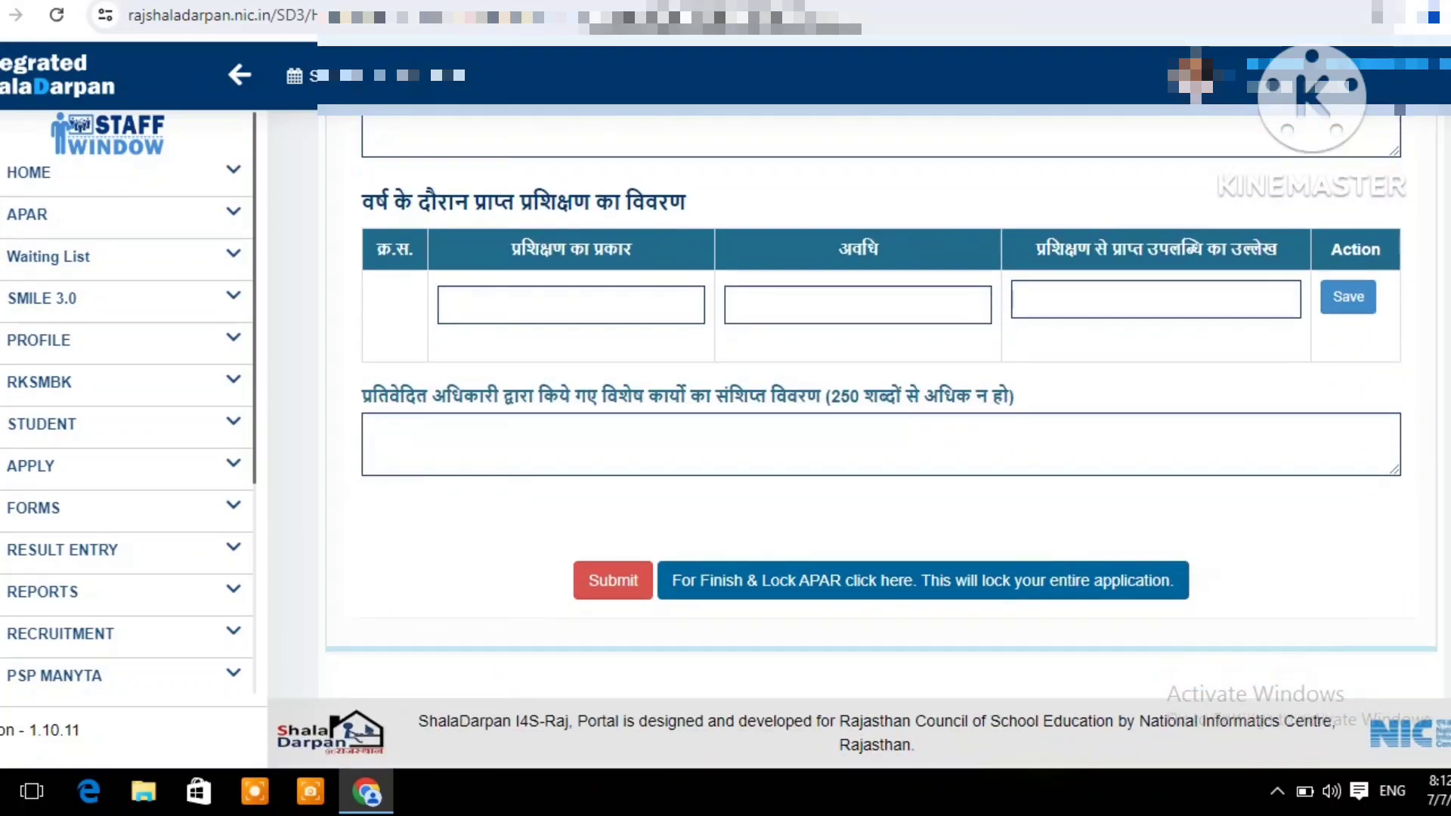